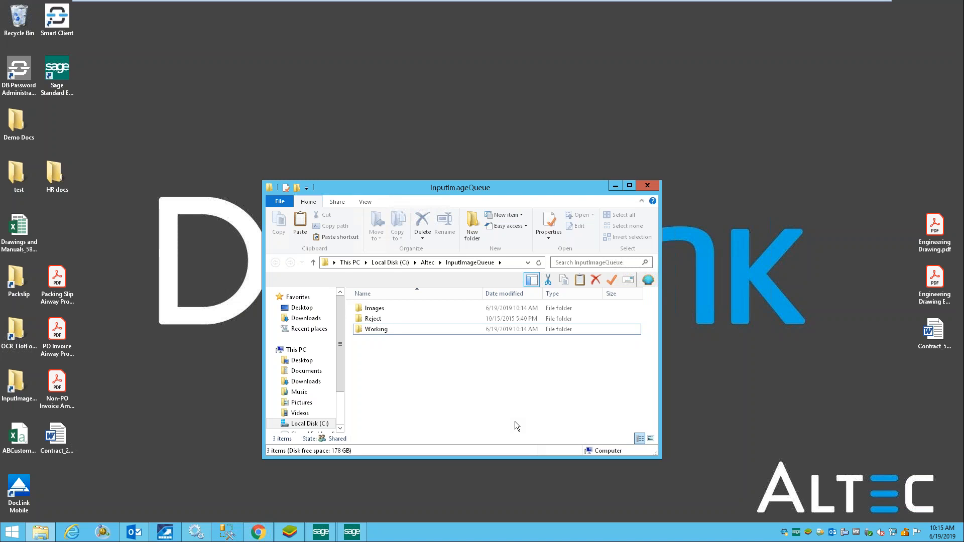
- Minimize the InputImageQueue folder window and log in to DocLink with the saved AP user profile
click(616, 185)
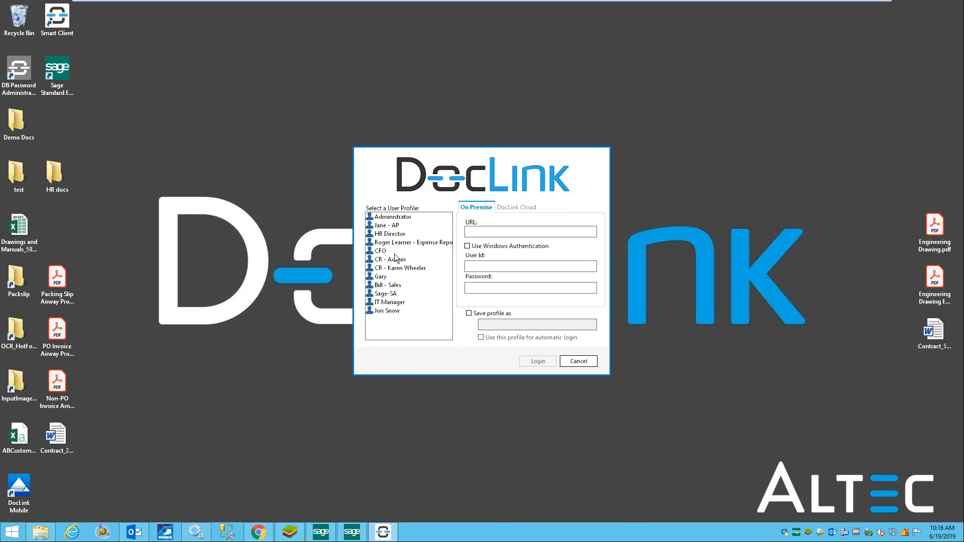
click(391, 225)
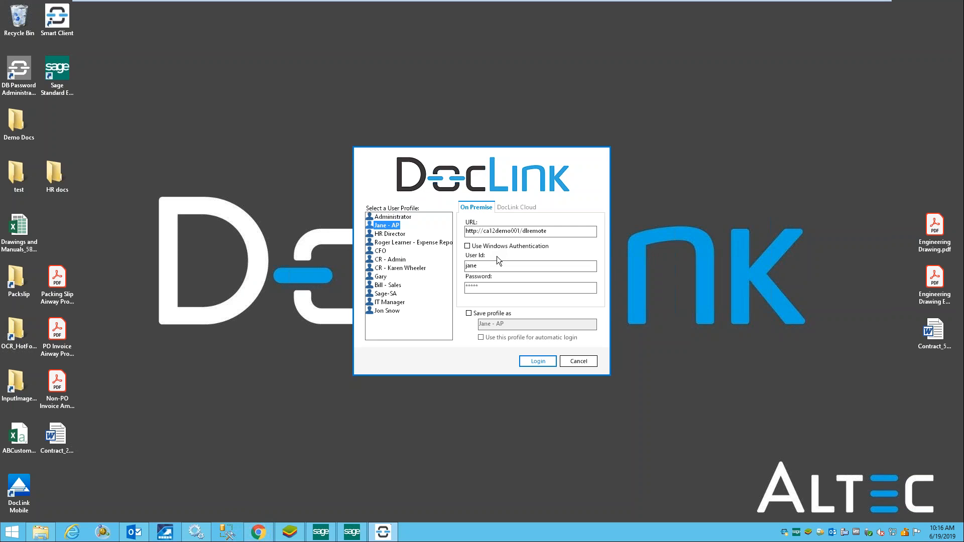
click(538, 362)
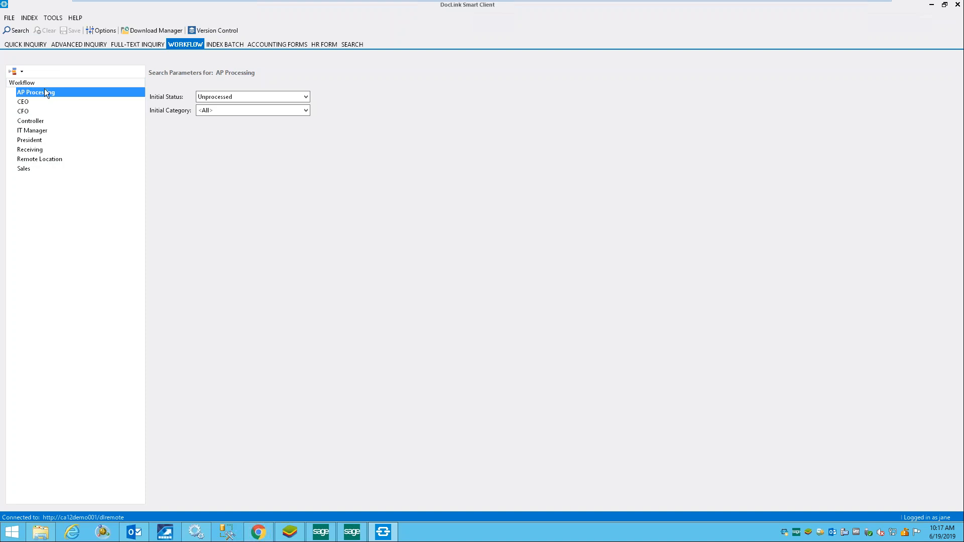
- Search the AP Processing workflow for documents with the initial status Unprocessed in all categories
click(222, 104)
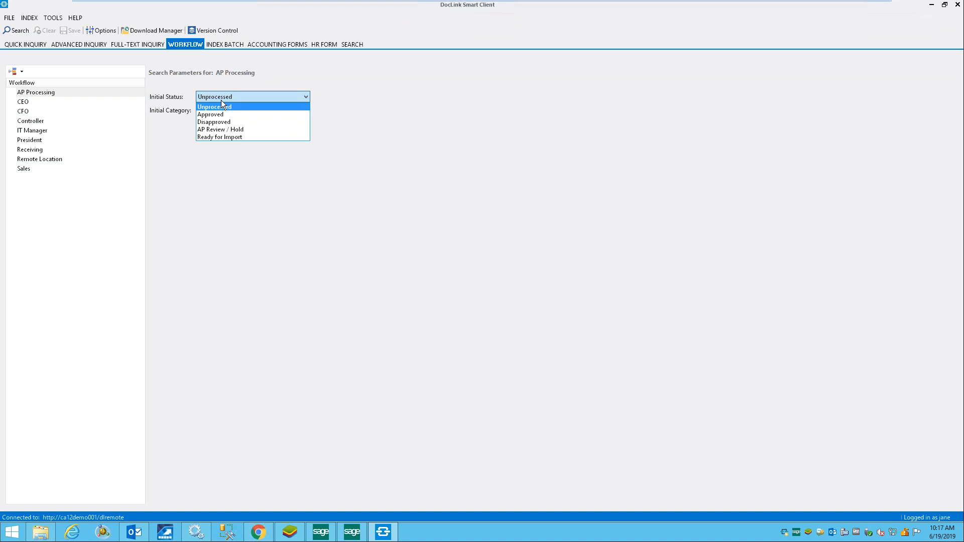
click(221, 102)
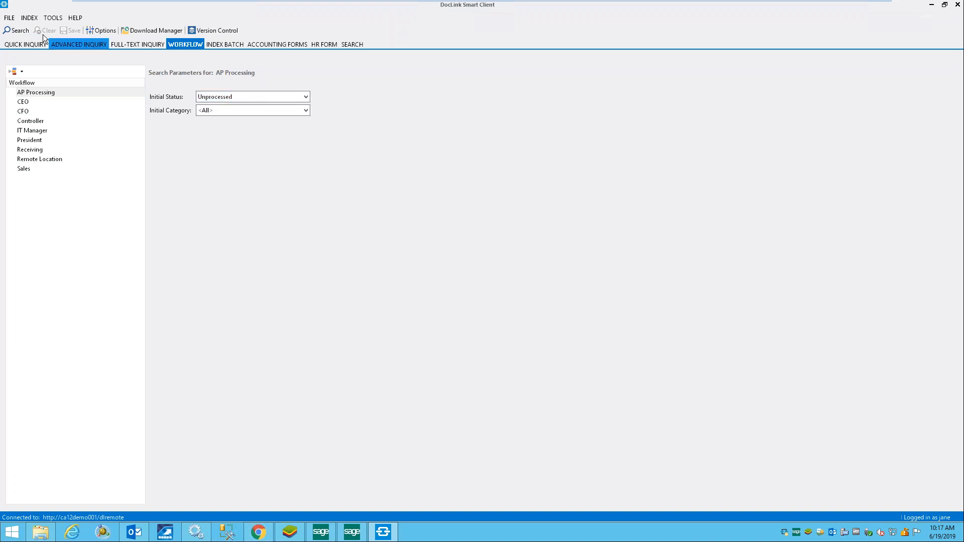
click(25, 31)
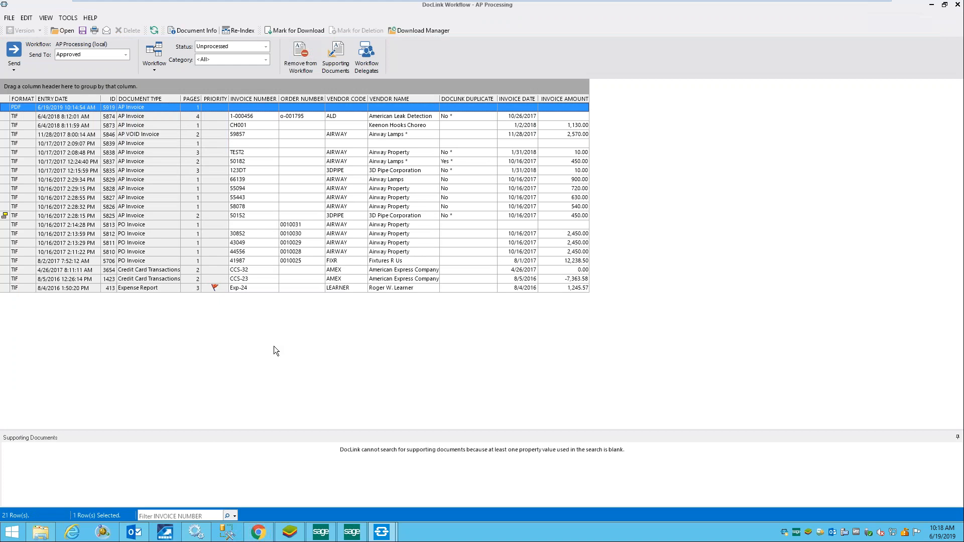
- Open AP Invoice 5919 in a maximized viewer, with the notes area narrowed and the index area widened
double_click(103, 108)
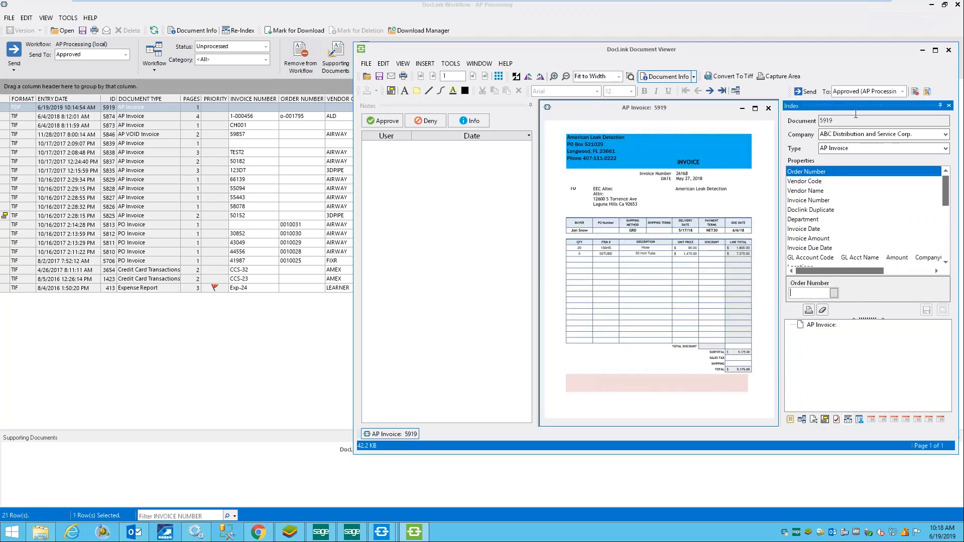
click(935, 51)
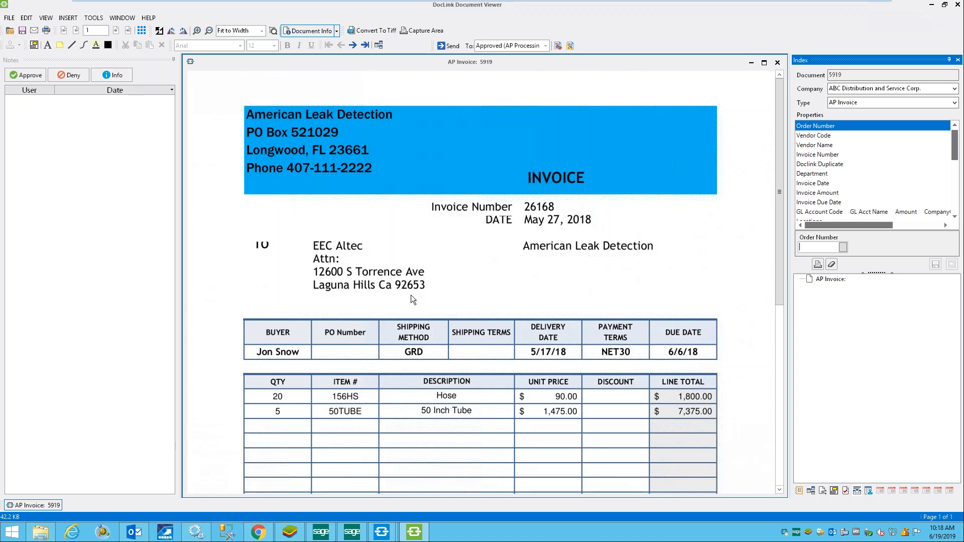
drag(178, 290, 146, 286)
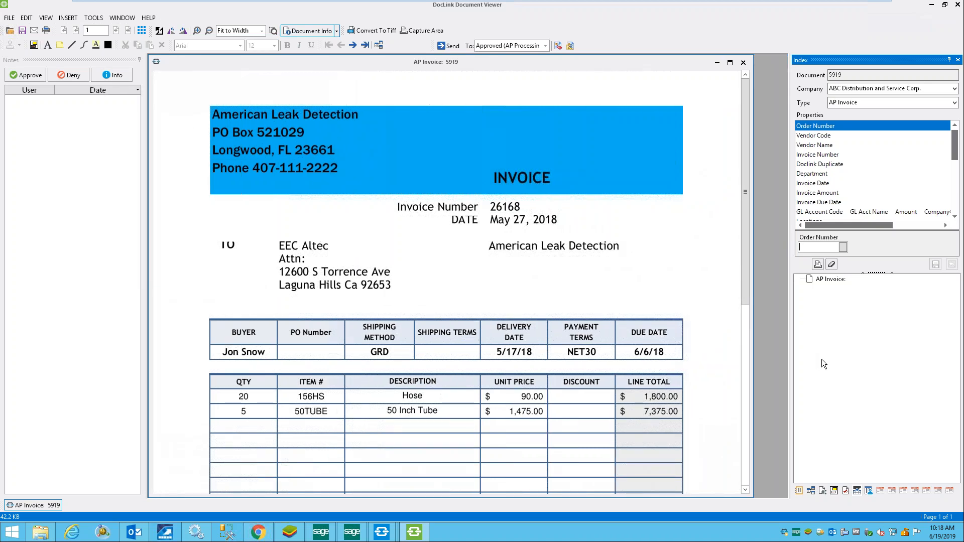
drag(753, 341, 662, 335)
drag(751, 341, 663, 342)
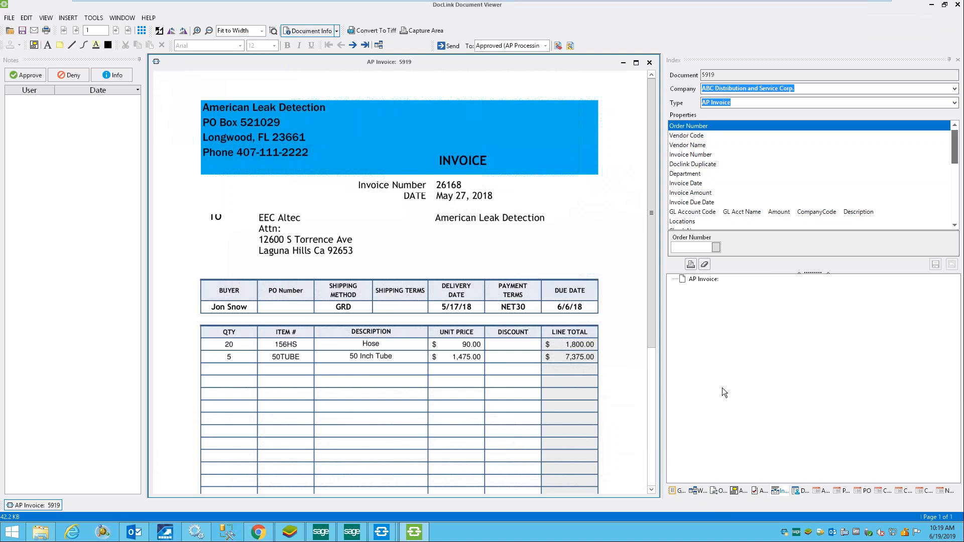
- Fill the invoice's Order Number property by looking up and choosing the third purchase order listed
click(716, 248)
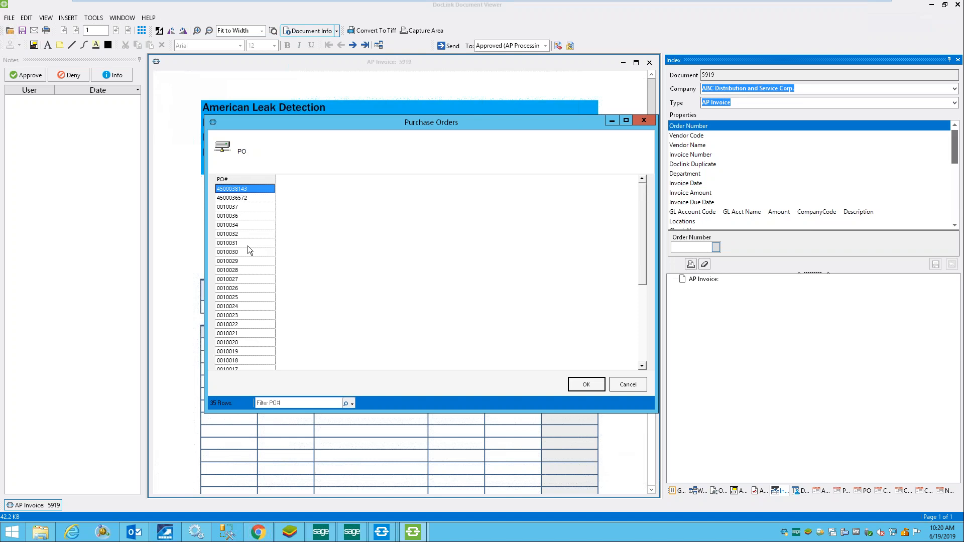
click(242, 207)
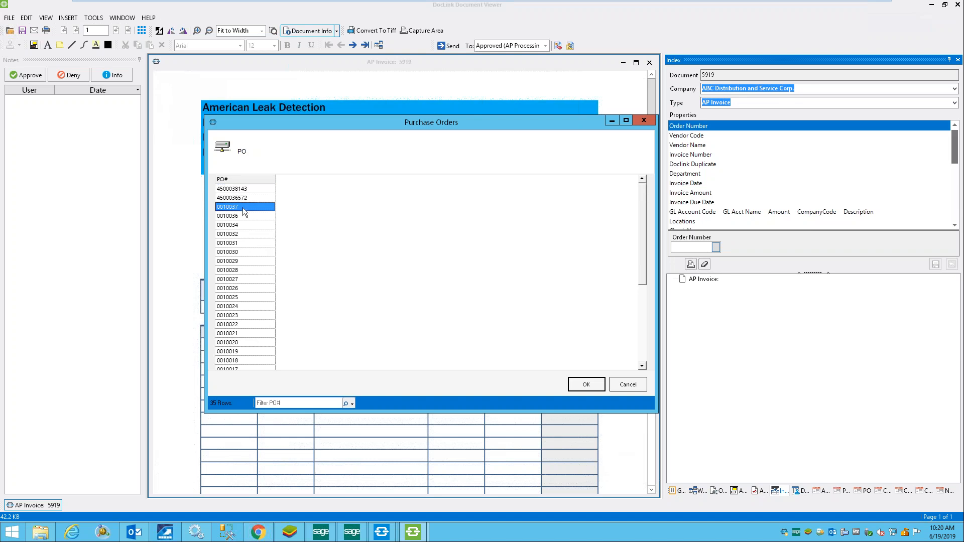
click(586, 385)
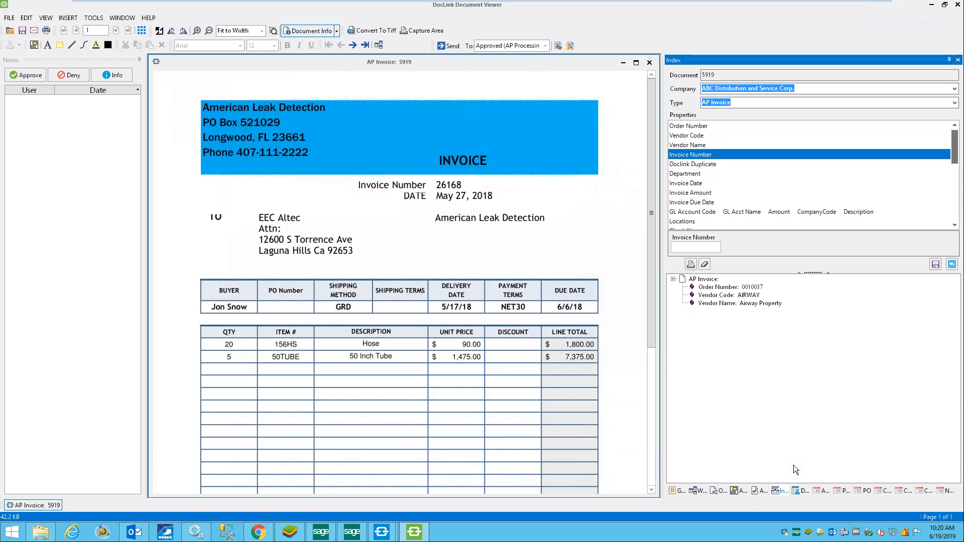
- Create a new Sage GL Smart Form distribution stamp for the invoice, enlarging the stamp area and maximizing the invoice document
click(800, 492)
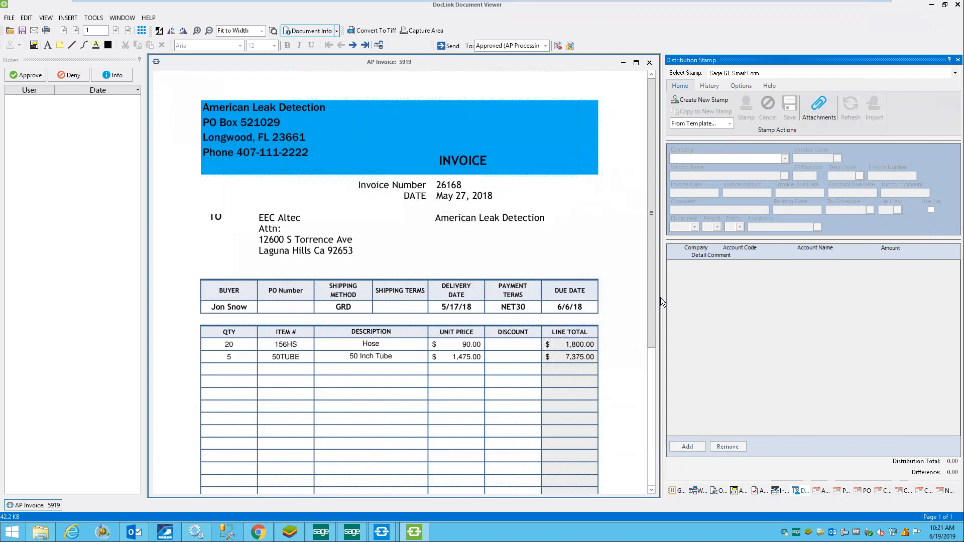
drag(663, 299, 606, 305)
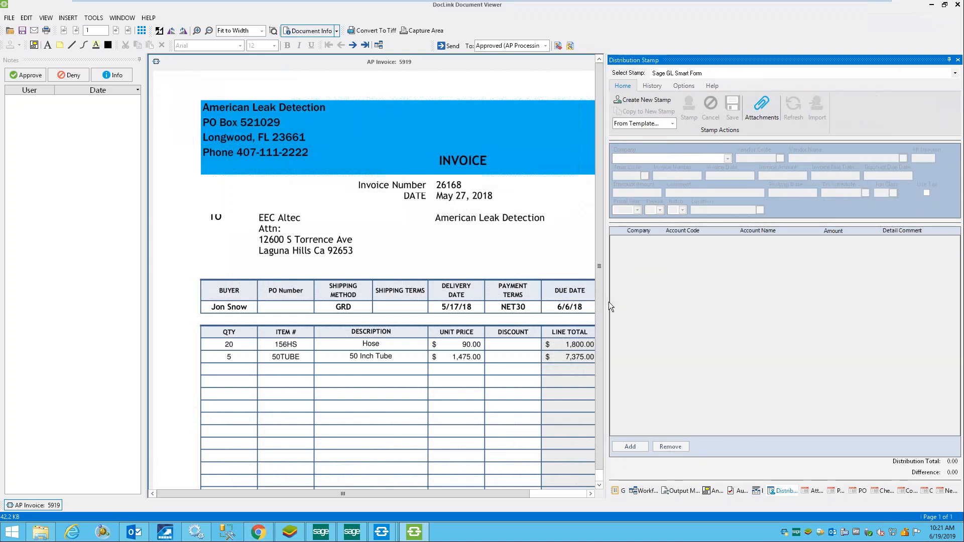
double_click(406, 62)
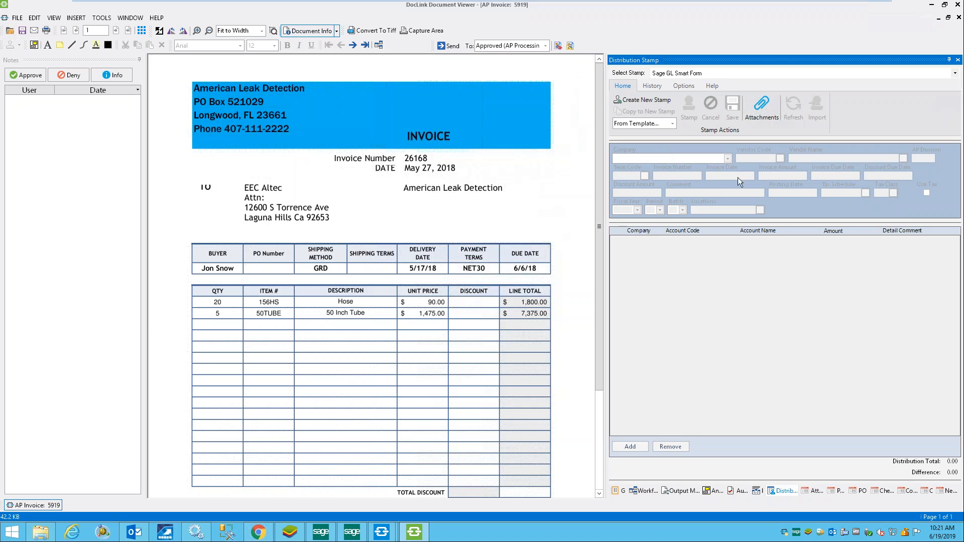
click(667, 98)
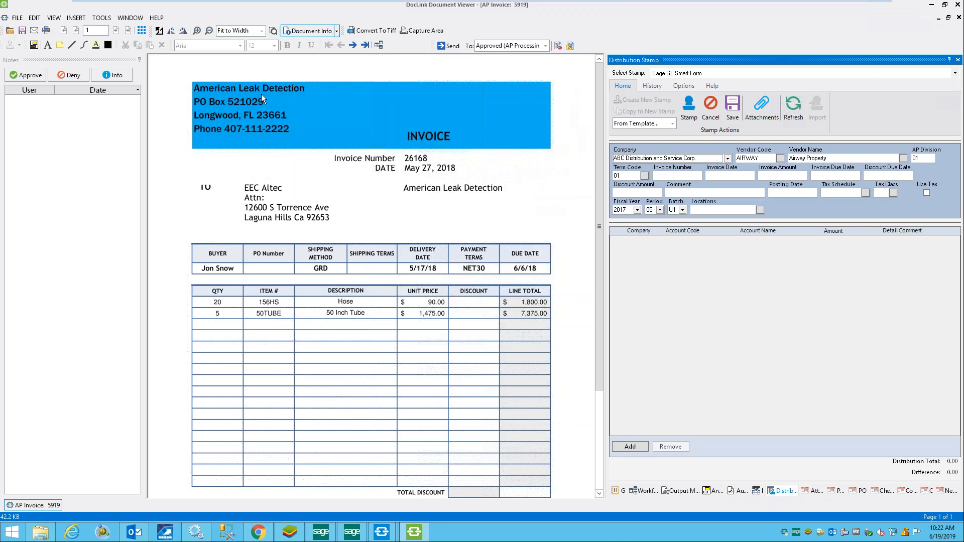
- Change the stamp's vendor to American Leak Detection (ALD) from the vendor lookup
click(903, 158)
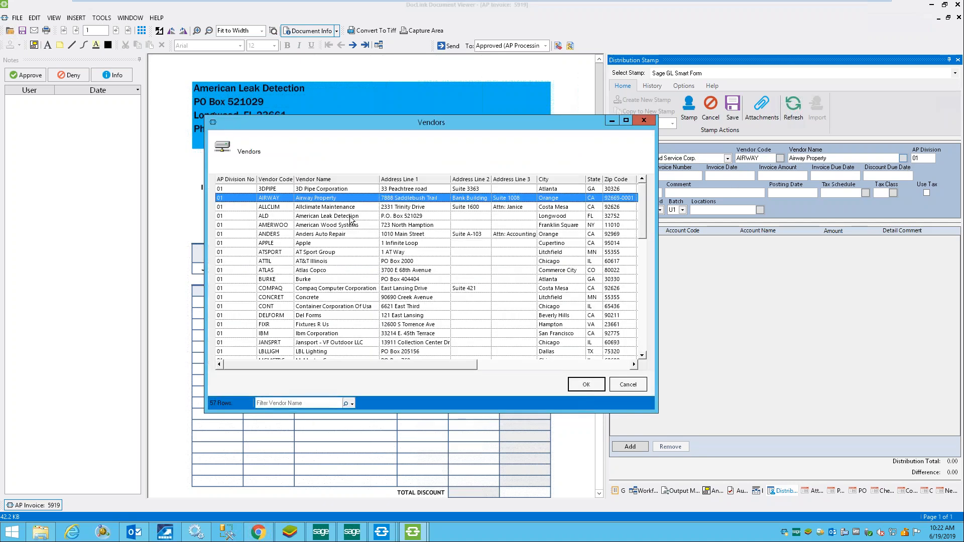
click(350, 217)
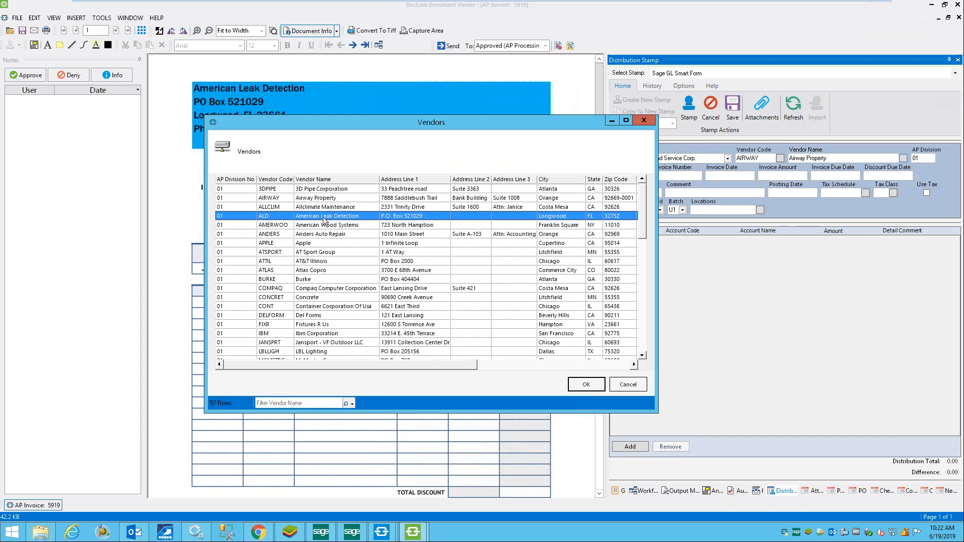
click(591, 386)
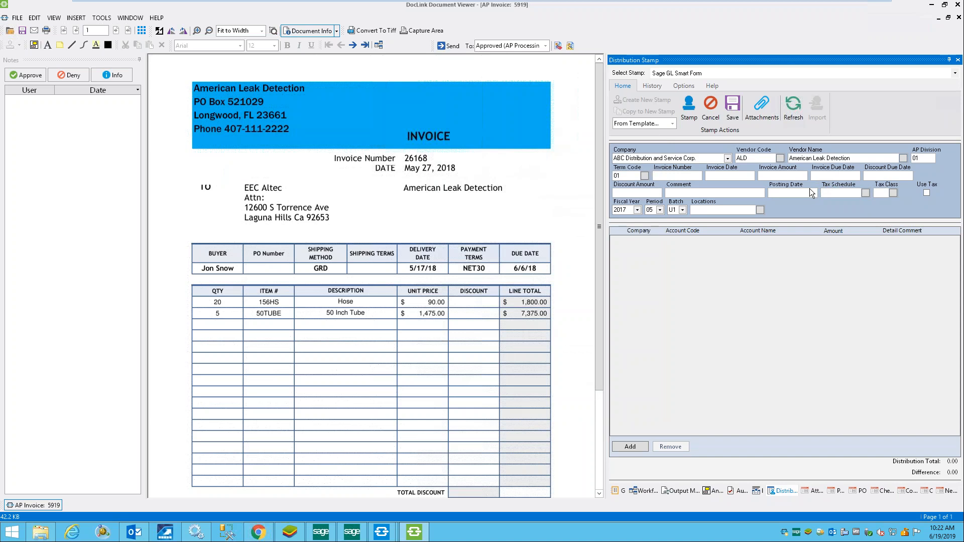
- Enter invoice number 26168, invoice date 5/27/2018 and invoice amount 9,175.00 in the stamp header
text(26168)
key(Tab)
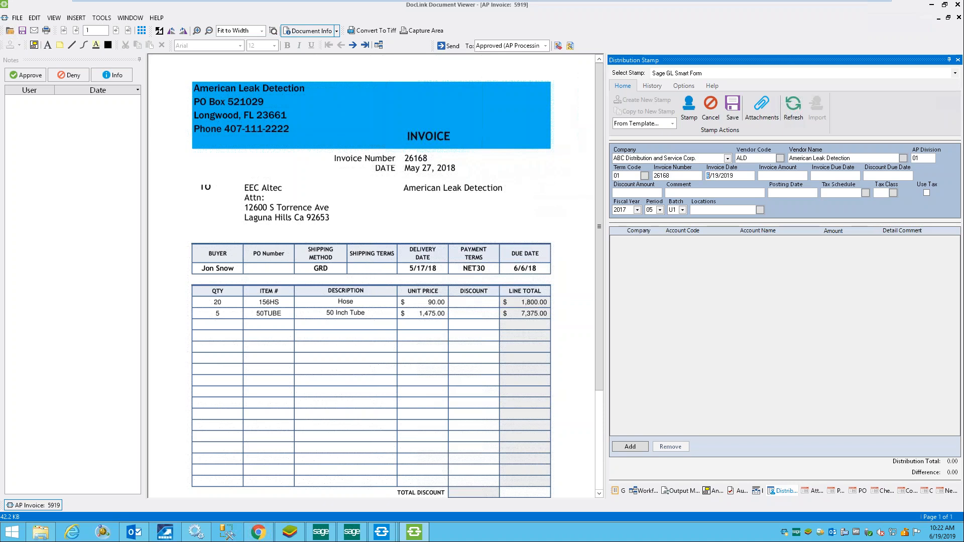
text(5/27/2018)
key(Tab)
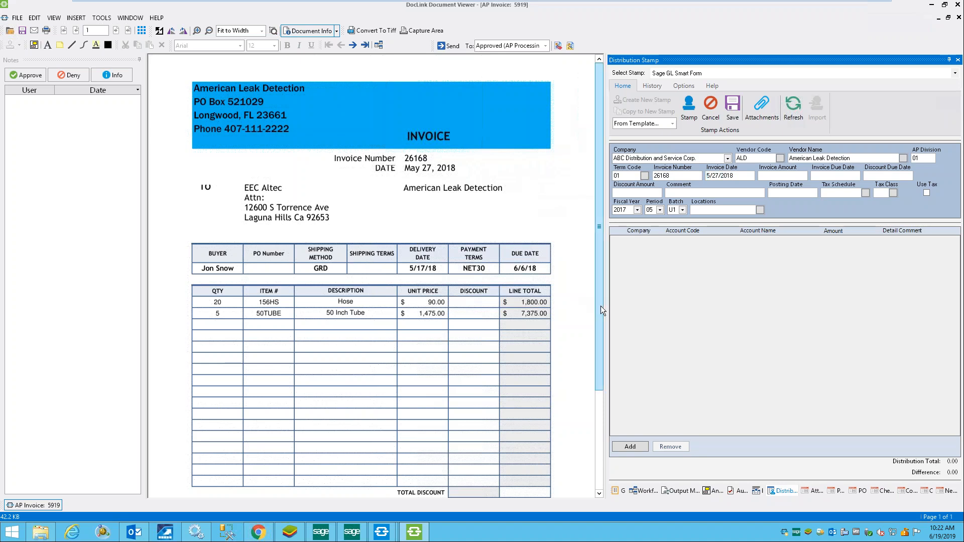
scroll(542, 408, down, 3)
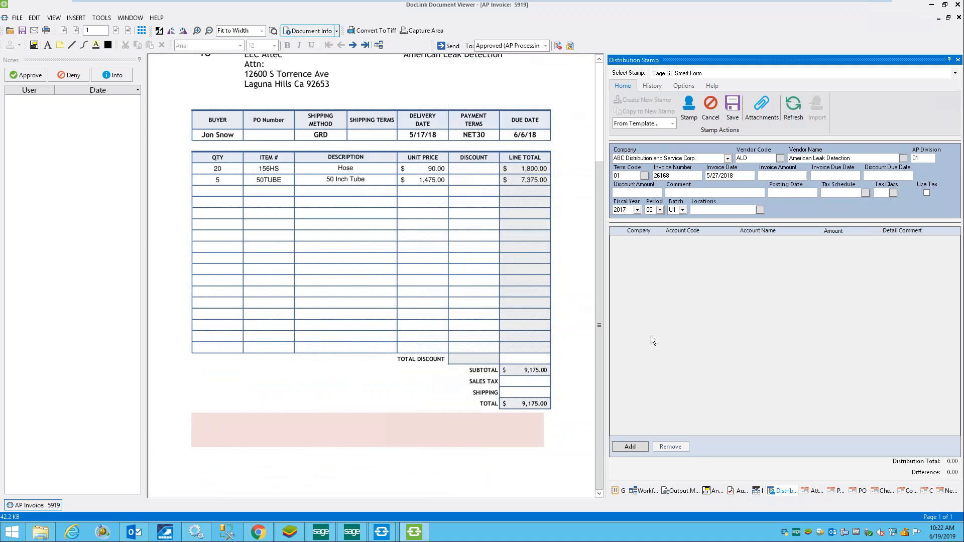
text(9,175)
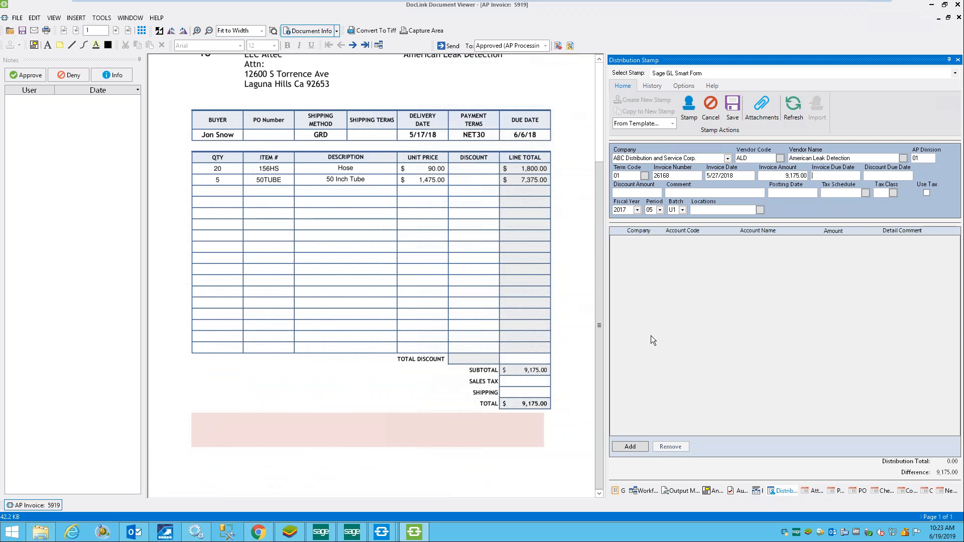
- Set the stamp's invoice due date and posting date to 6/19/2019
key(Tab)
key(Tab)
key(Tab)
key(space)
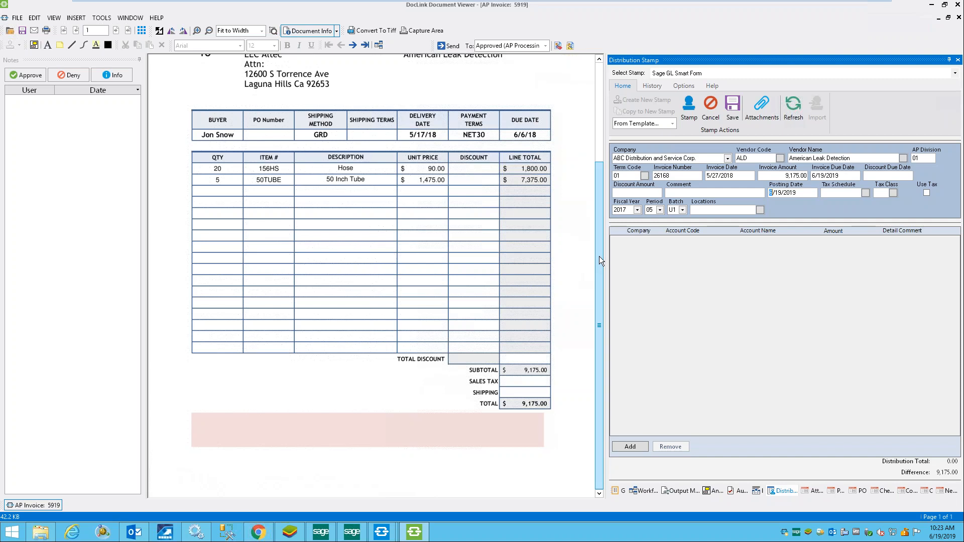
scroll(598, 249, up, 5)
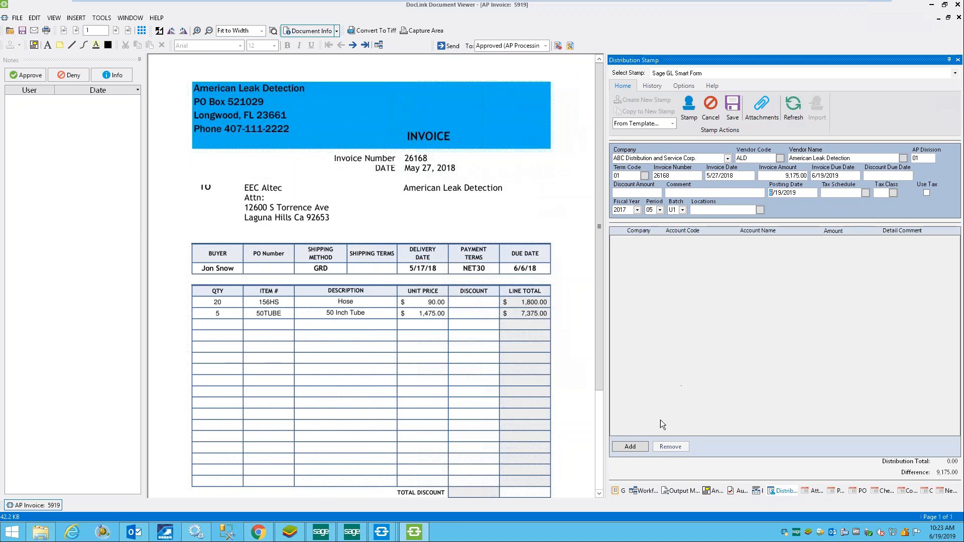
- Add a distribution line for company ABC with account code 555-00-03, filling in the Rent account name
click(629, 447)
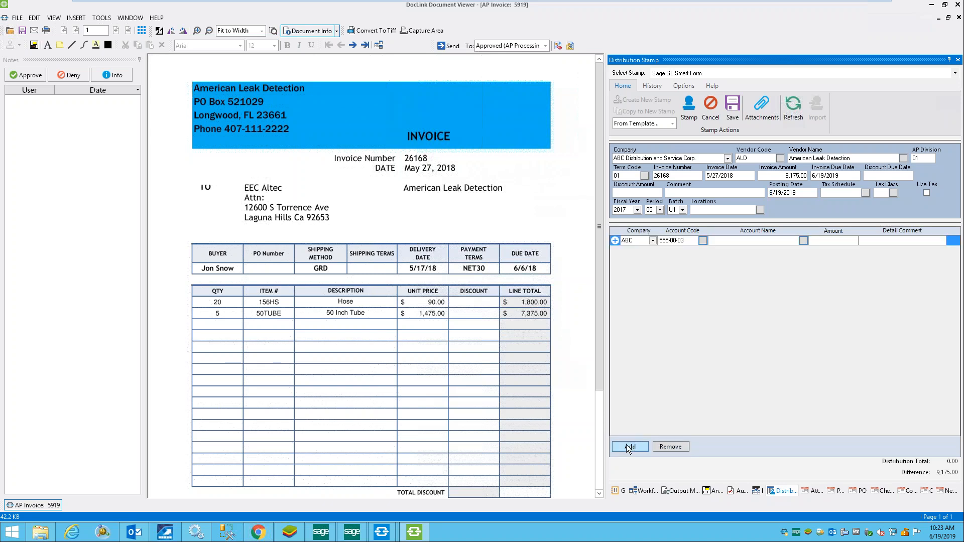
key(Tab)
key(Tab)
key(Tab)
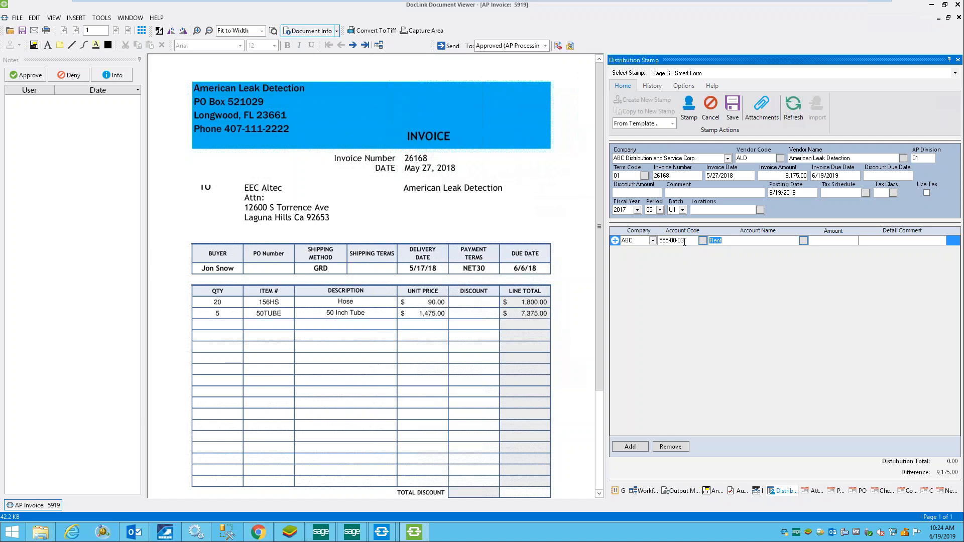
key(Tab)
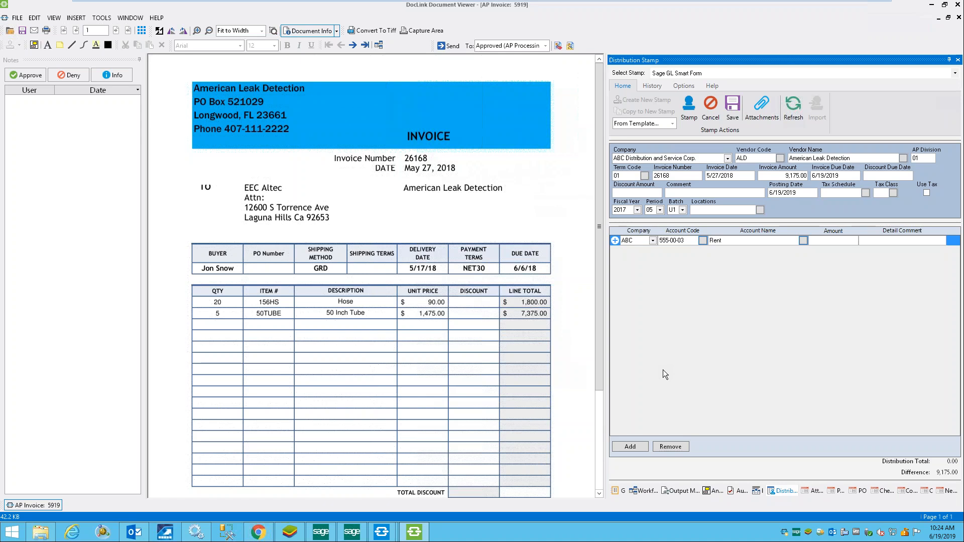
- Add two more distribution lines and set the second line's account to Utilities: SH&RC-CENTR (545-60-03)
click(639, 448)
click(639, 448)
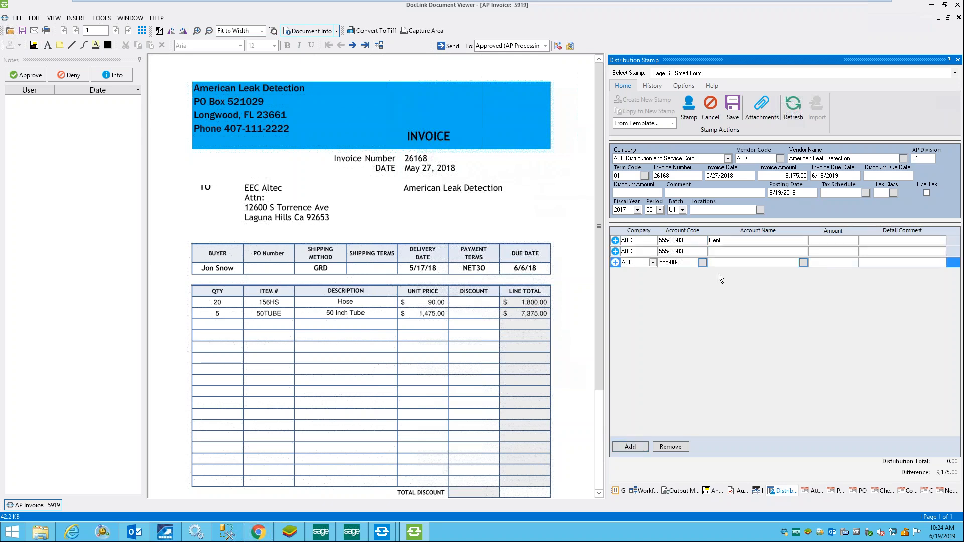
click(700, 253)
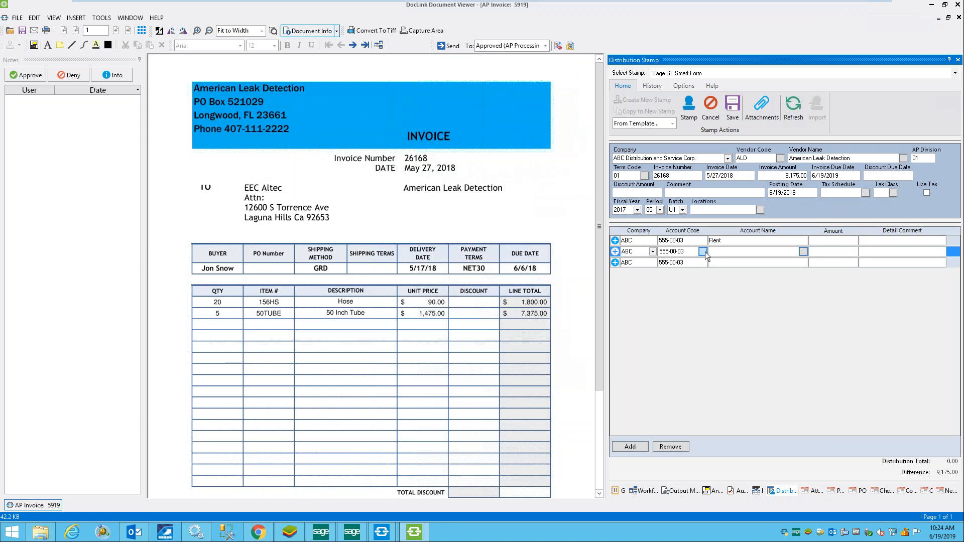
click(703, 252)
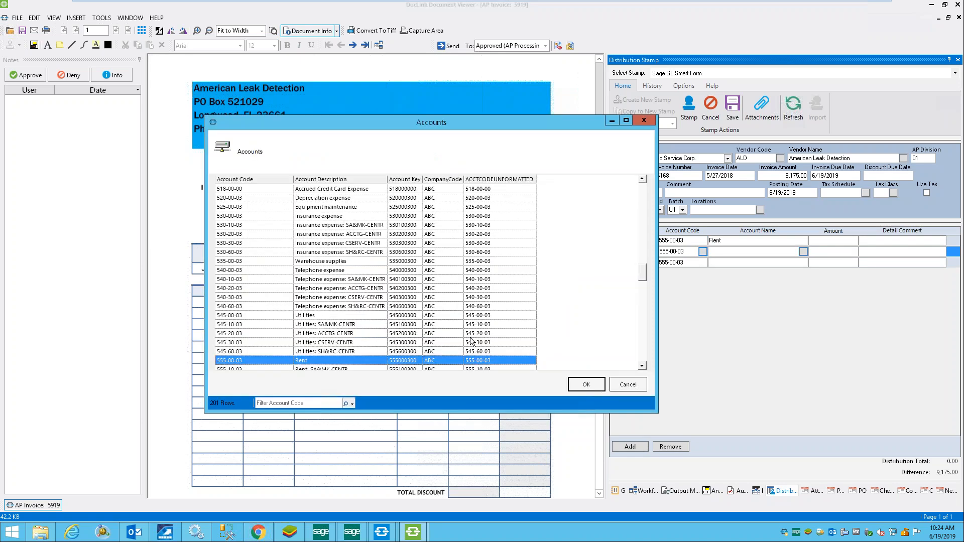
click(436, 336)
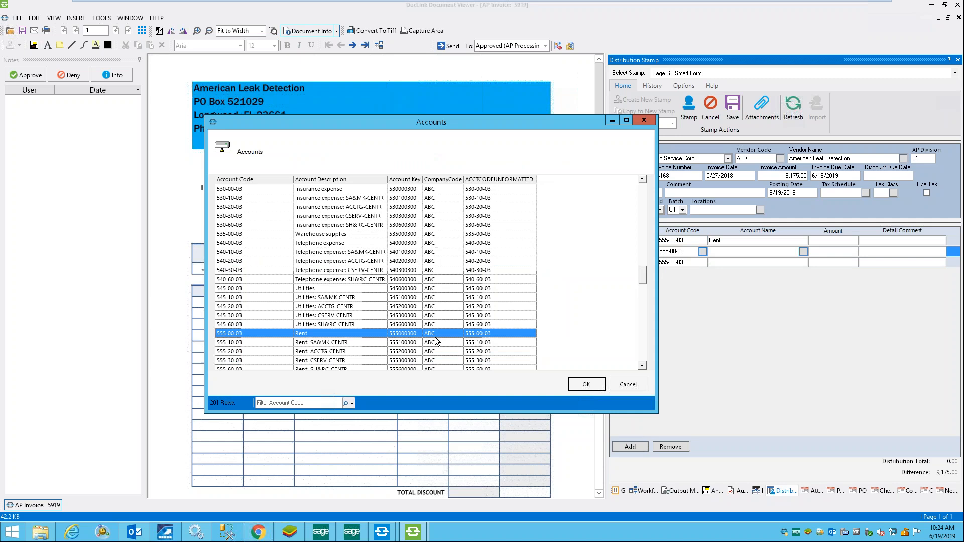
double_click(330, 326)
- Set the third distribution line's account to Utilities: ACCTG-CENTR (545-20-03) from the account lookup
click(695, 263)
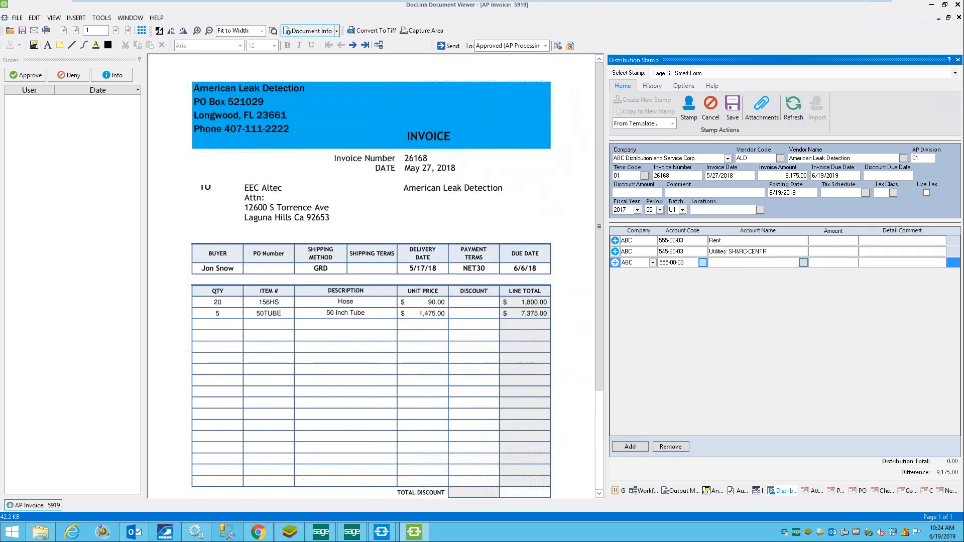
click(703, 262)
click(362, 335)
scroll(361, 338, down, 1)
double_click(336, 279)
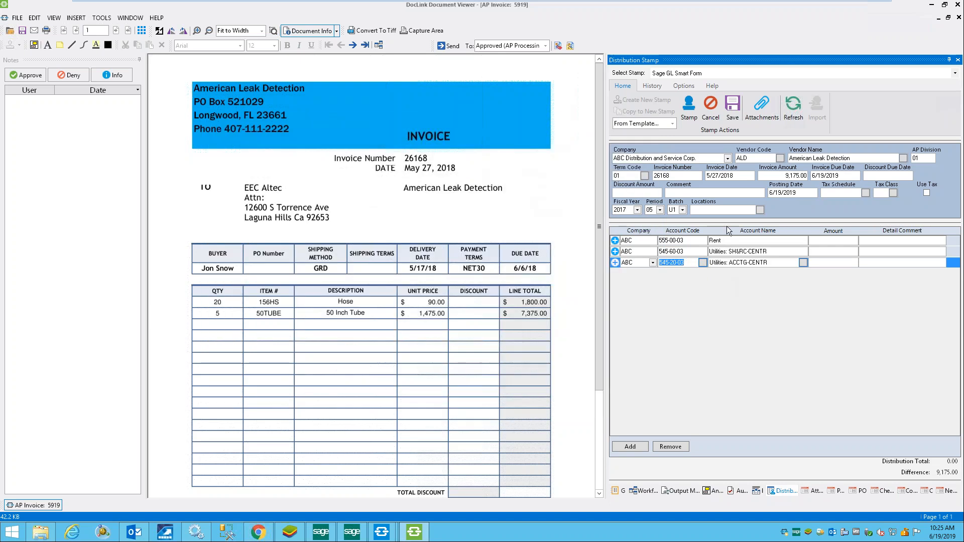
- Save the current distribution stamp as a template named "Intenet Bill"
click(682, 87)
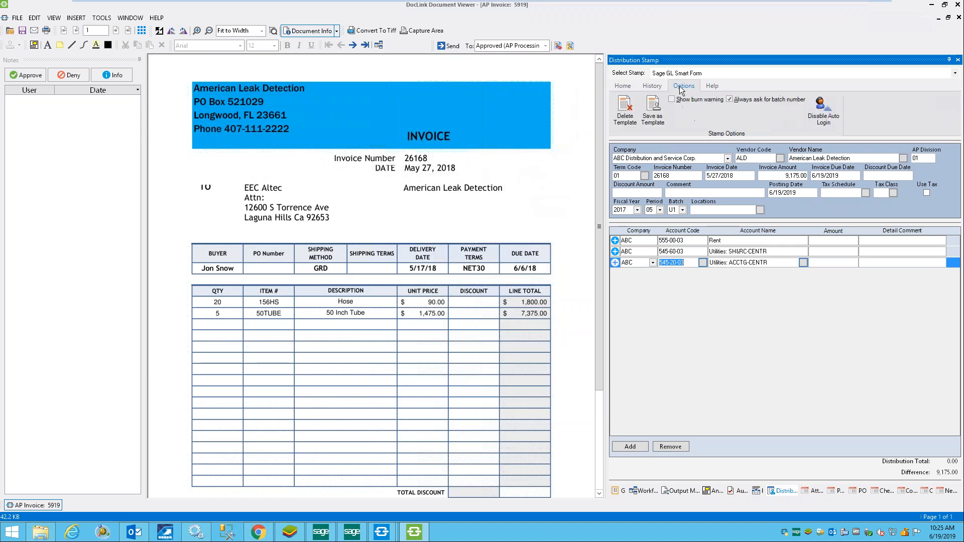
click(661, 115)
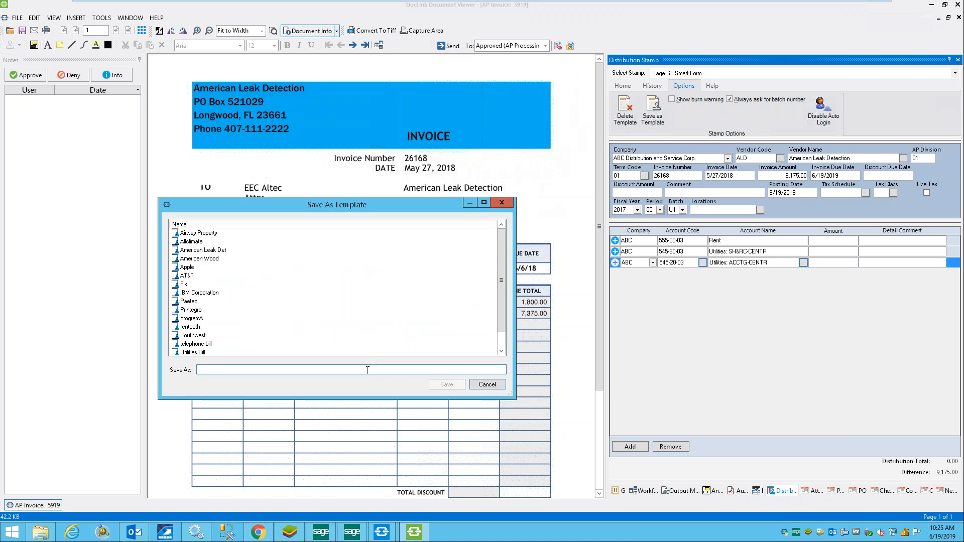
click(368, 370)
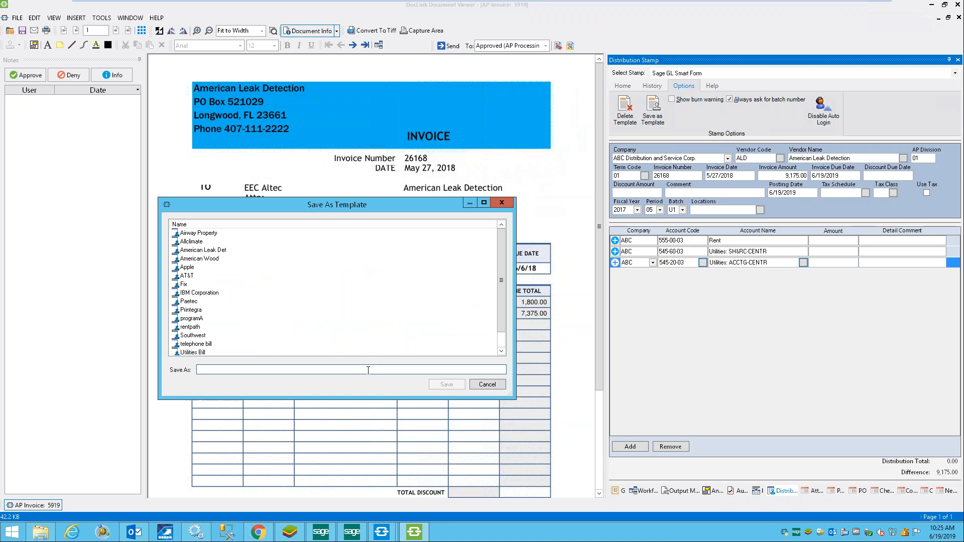
text(Inte)
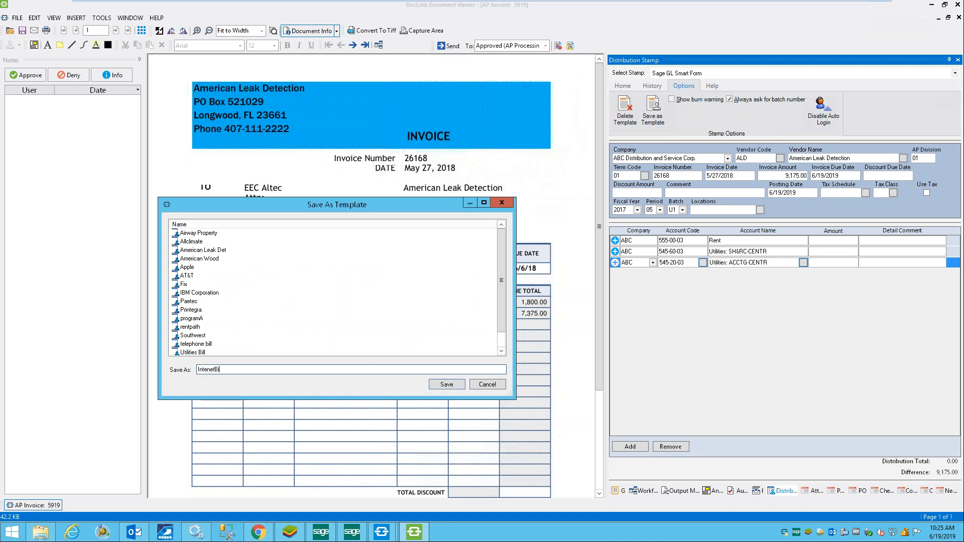
text(net Bill)
key(Left)
key(Left)
key(Left)
key(Left)
click(446, 385)
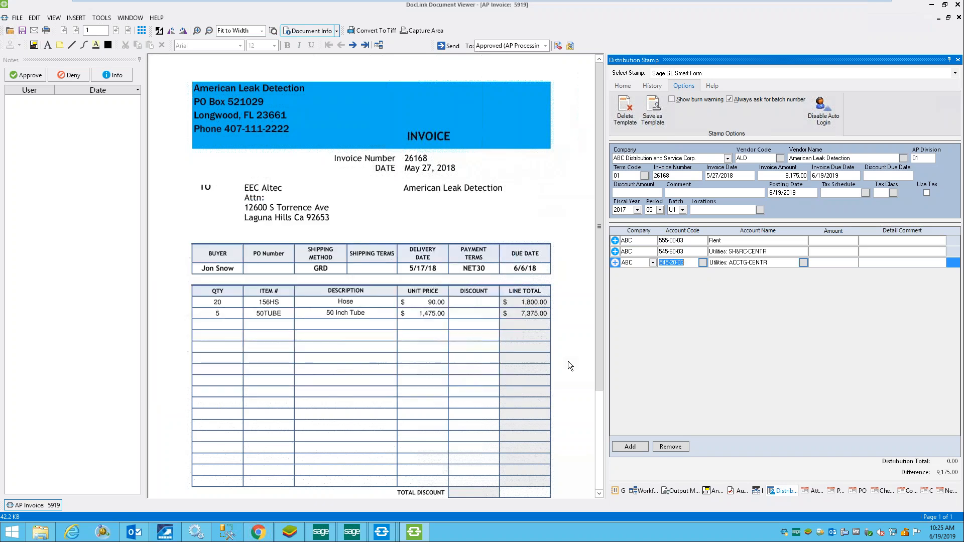
- Cancel the current stamp and create a new one from the "Intenet Bill" template
click(625, 86)
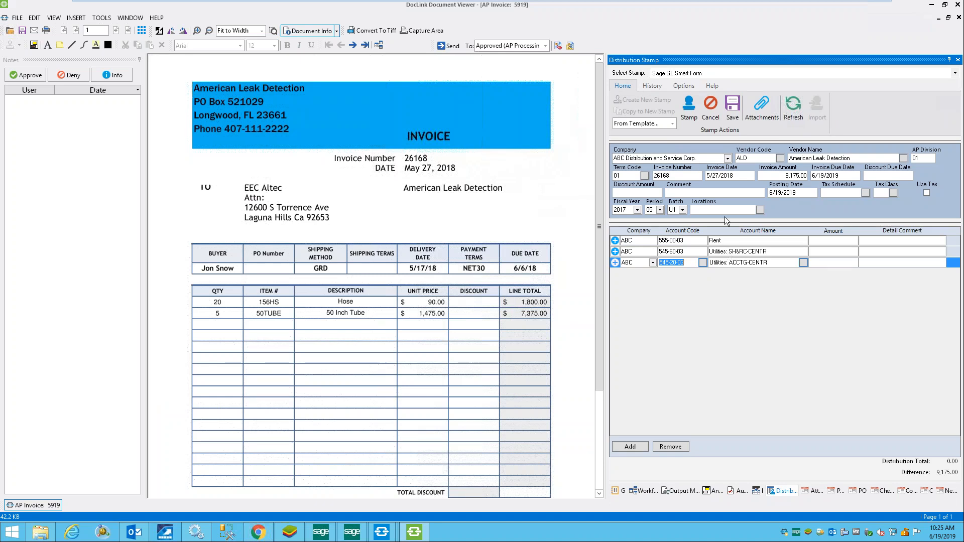
click(712, 109)
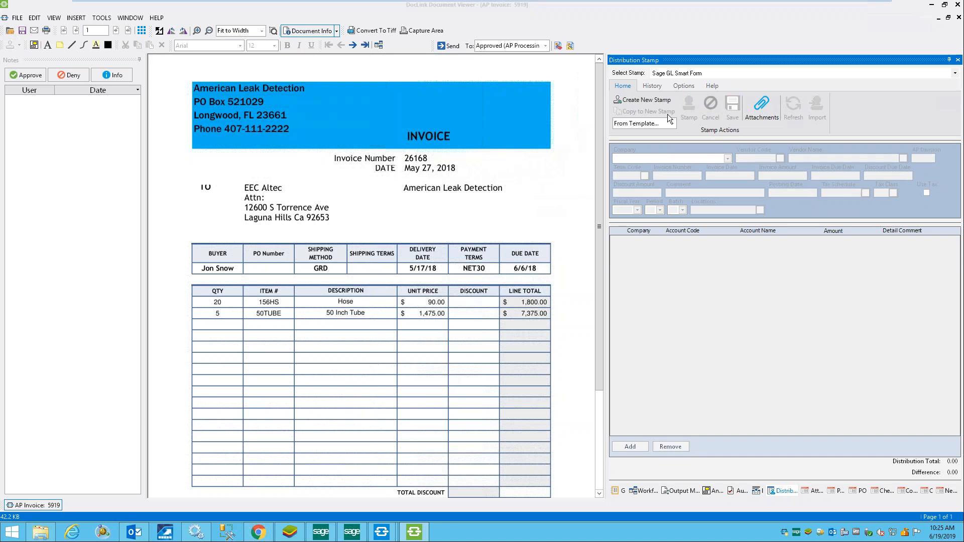
click(632, 99)
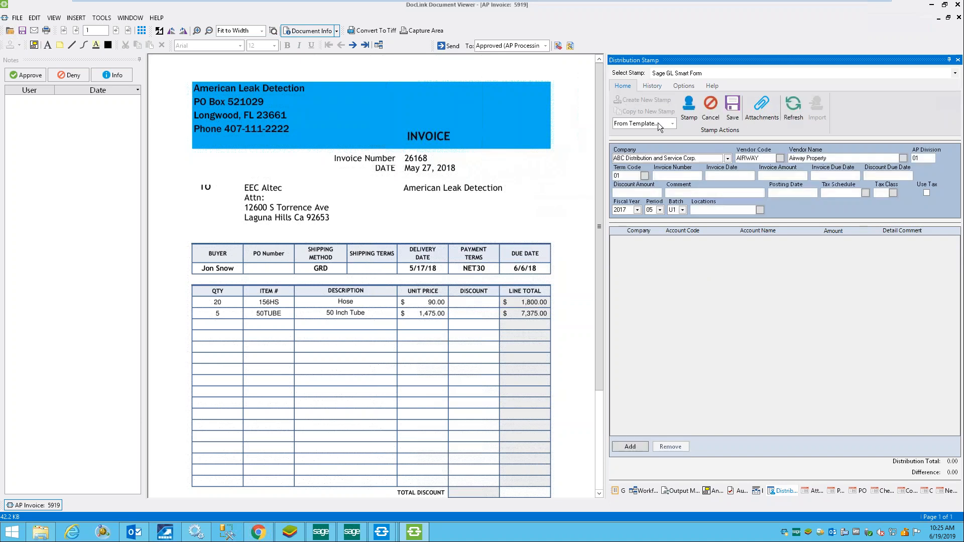
click(672, 123)
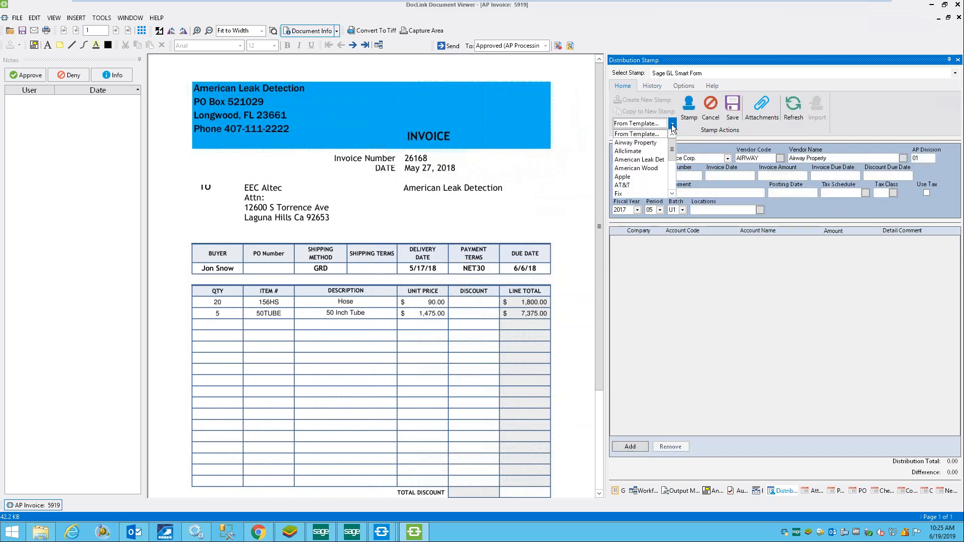
drag(672, 150, 674, 159)
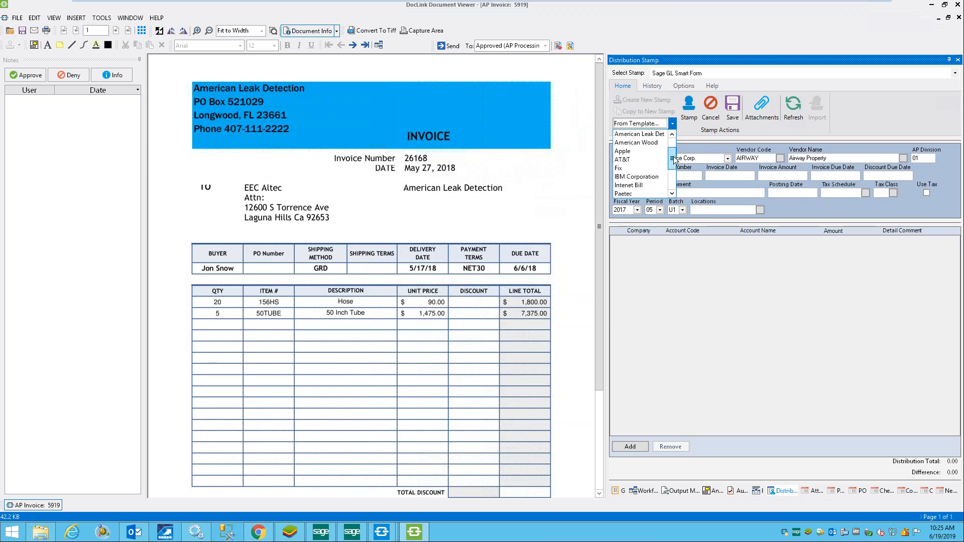
click(631, 185)
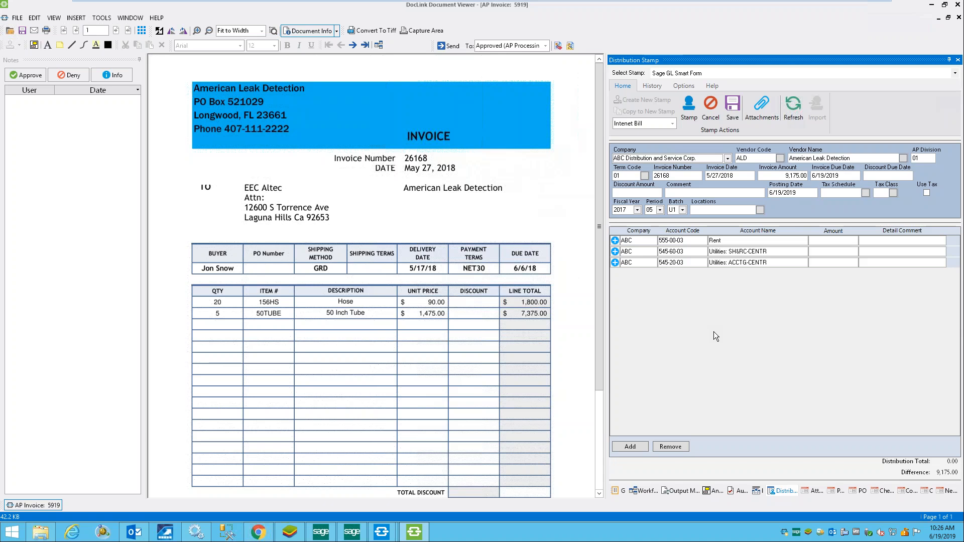
- Look through the account lookup for the third distribution line and leave it without choosing another account
click(694, 263)
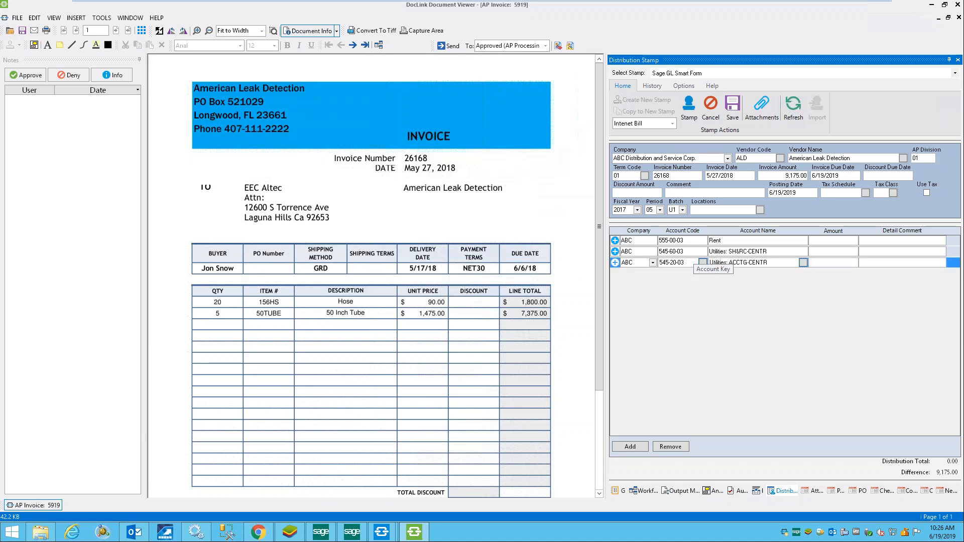
click(703, 263)
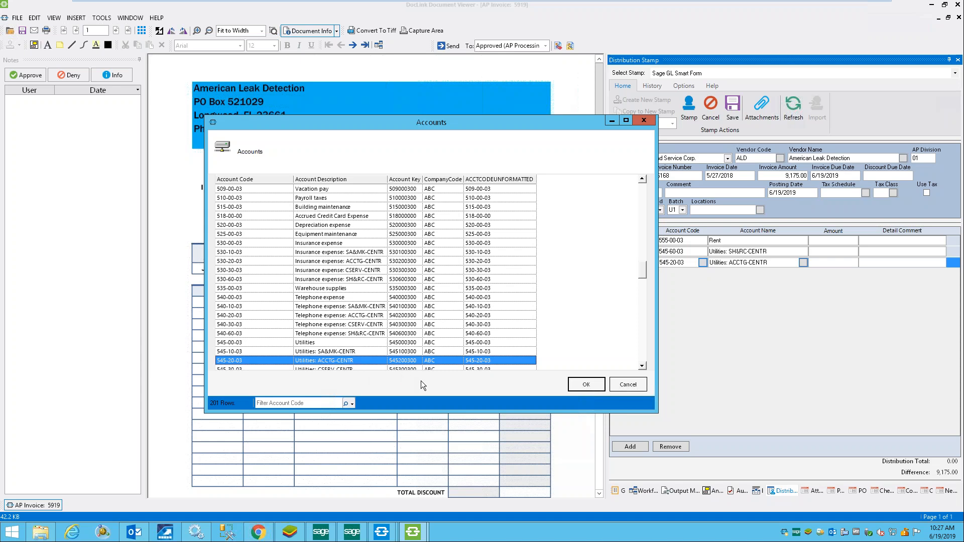
click(628, 384)
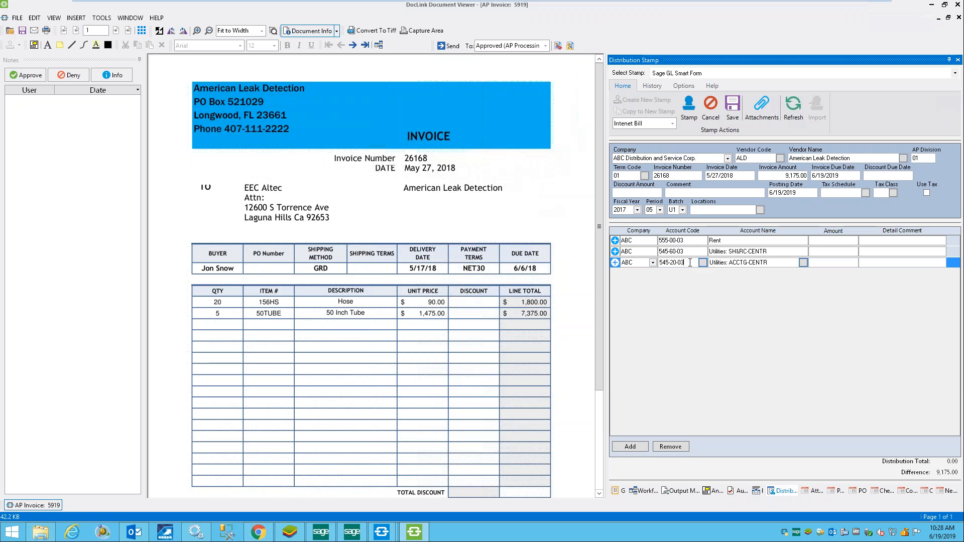
- Stamp the invoice with the full 9,175.00 on the Rent line, removing both Utilities distribution lines
click(674, 450)
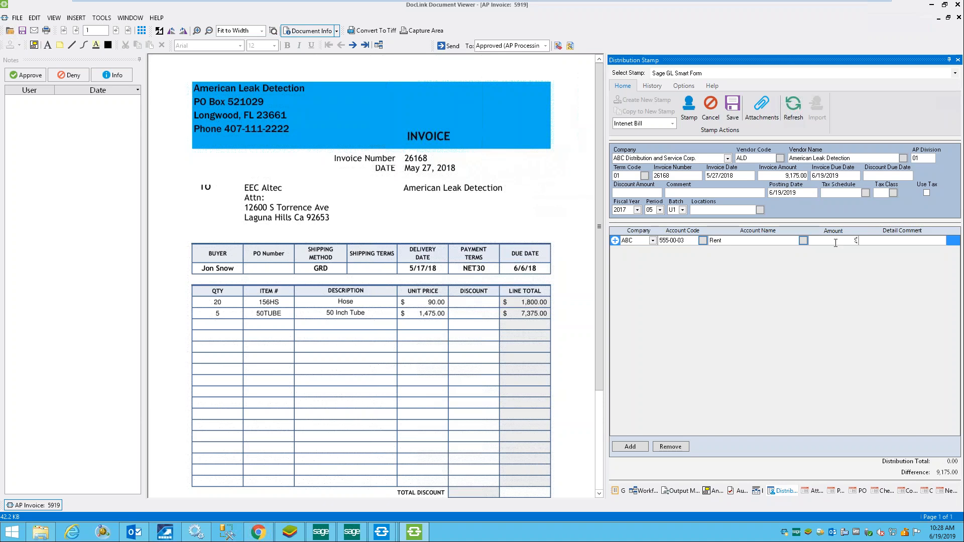
text(9175)
click(690, 104)
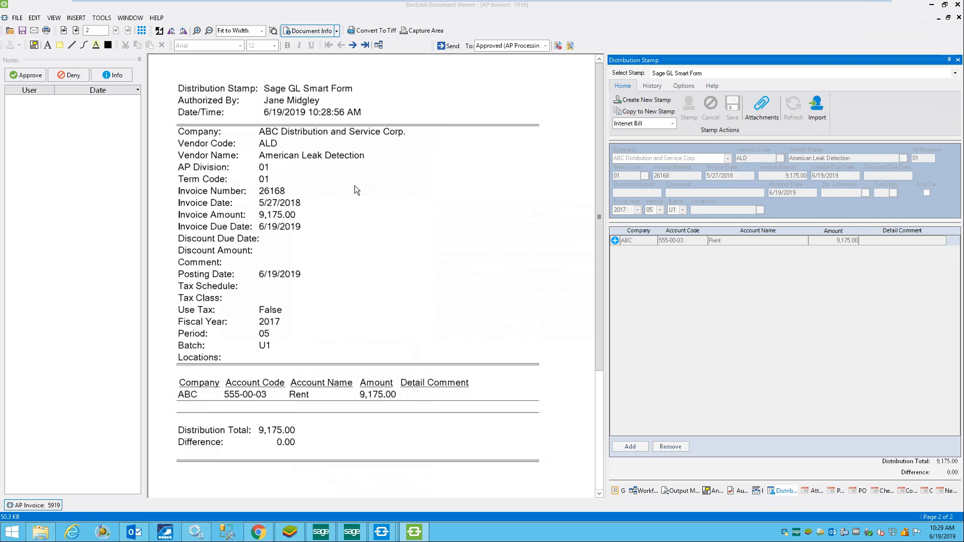
- Show the page thumbnails and compare the invoice page with the stamp page
click(141, 30)
click(188, 89)
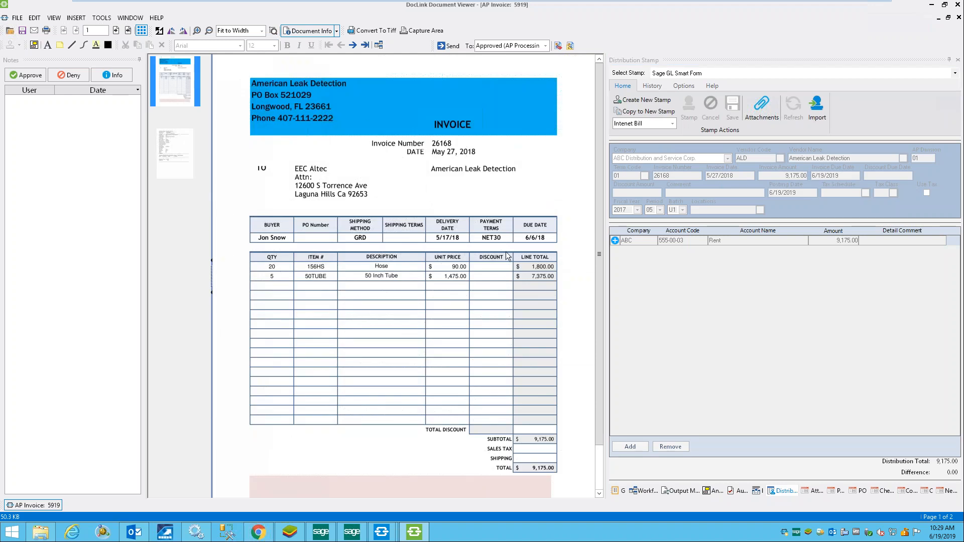
click(177, 168)
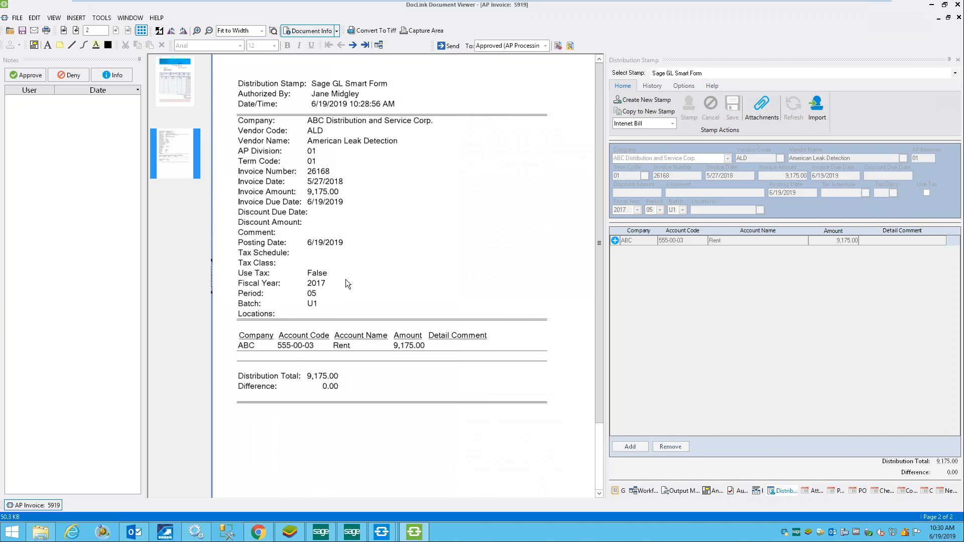
click(182, 80)
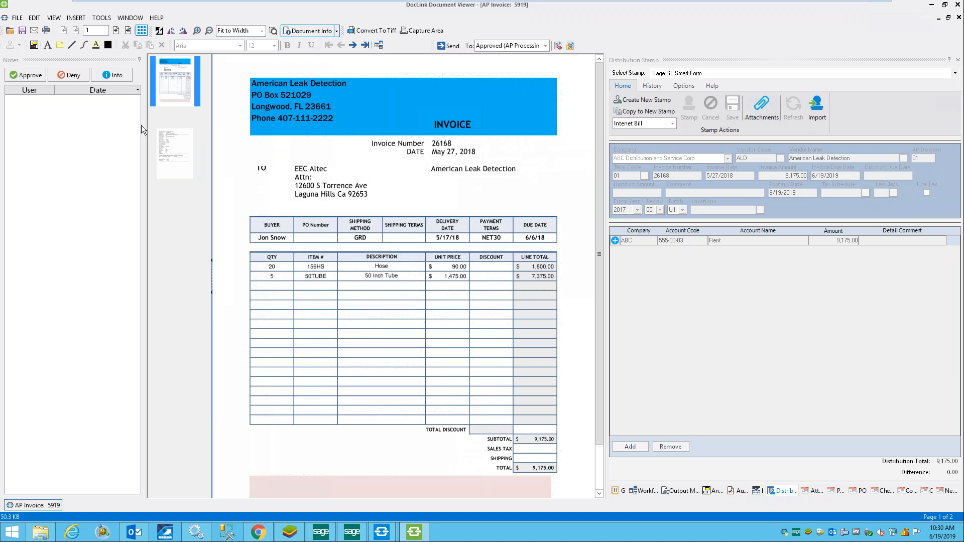
- Add an info note to the invoice reading "please approve this invocie ASAP."
click(116, 78)
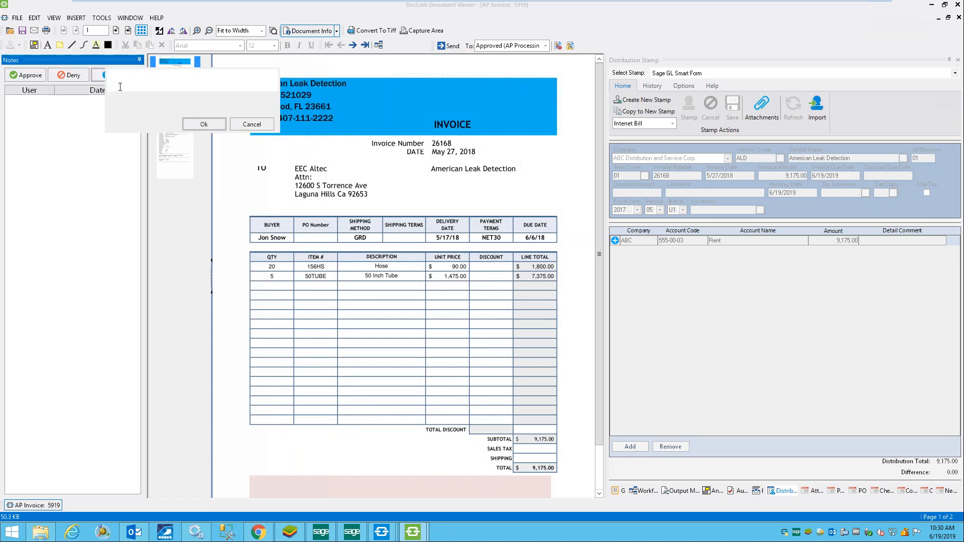
text(please approve this invocie ASAP.)
click(194, 124)
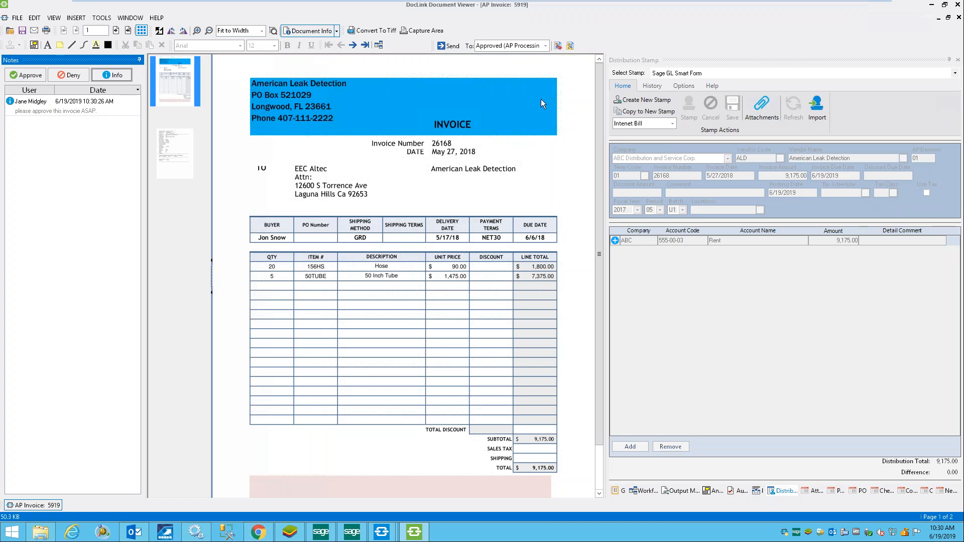
- Set the invoice's workflow destination to IT Manager and send it for approval
click(546, 46)
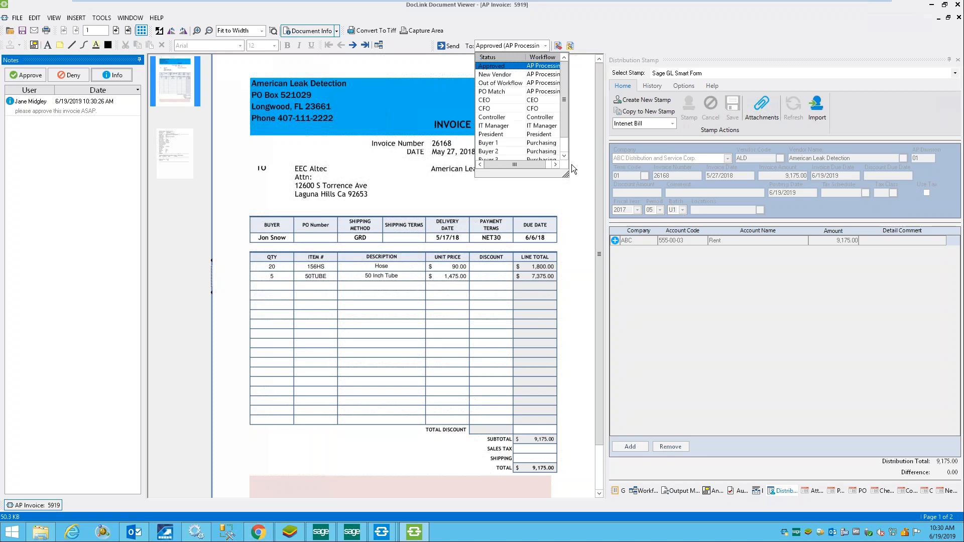
drag(566, 173, 652, 249)
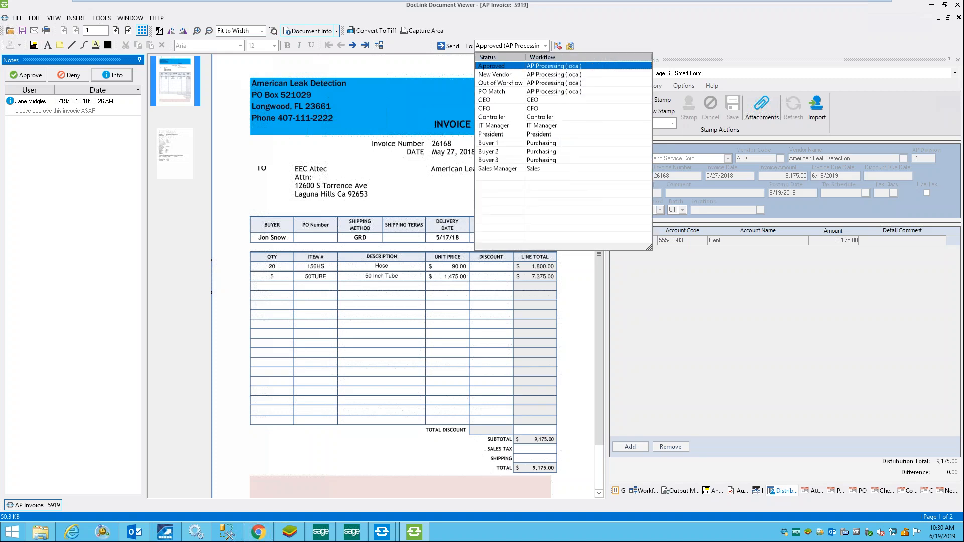
drag(651, 246, 618, 236)
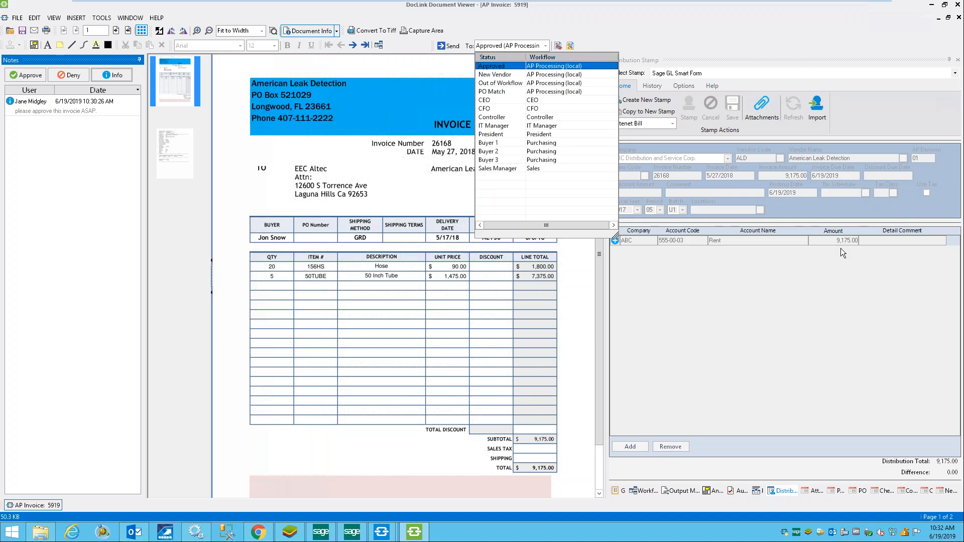
click(502, 126)
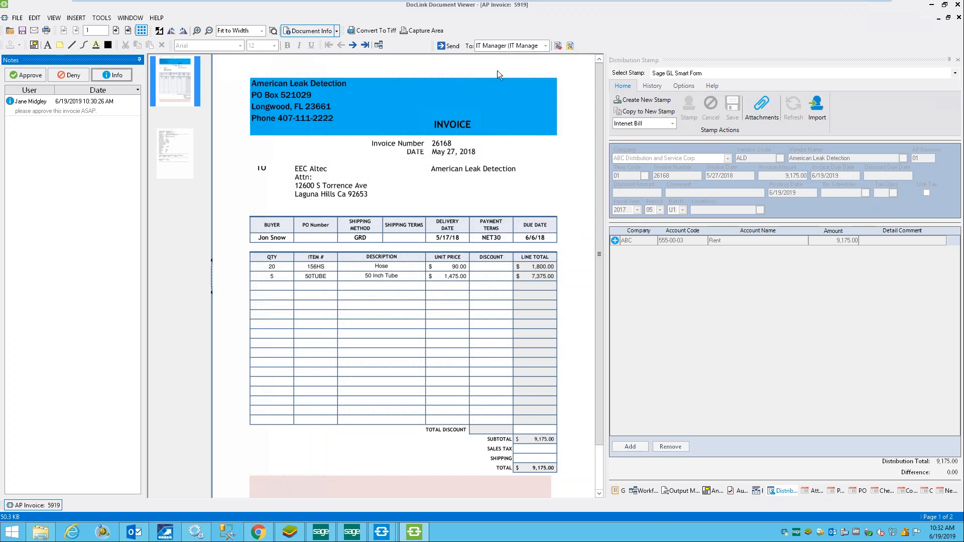
click(546, 47)
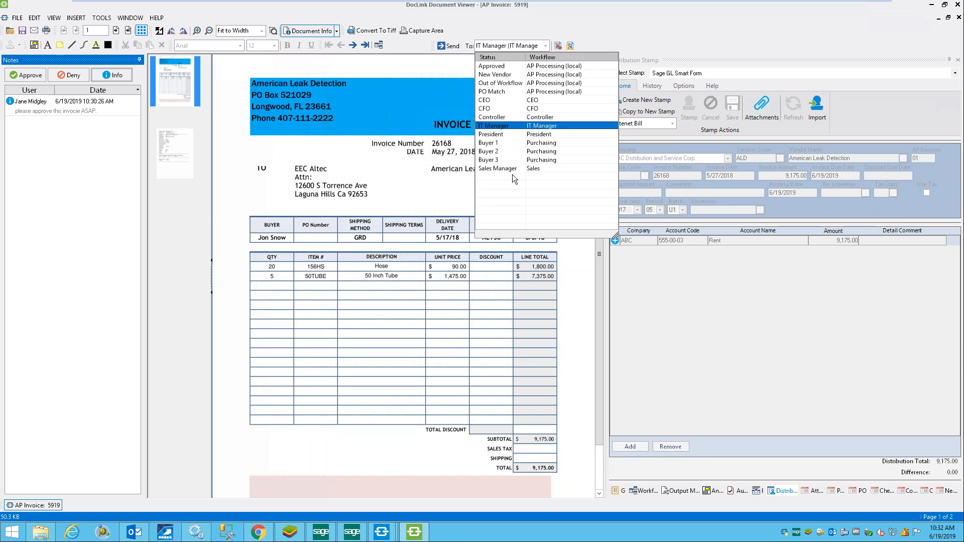
click(503, 129)
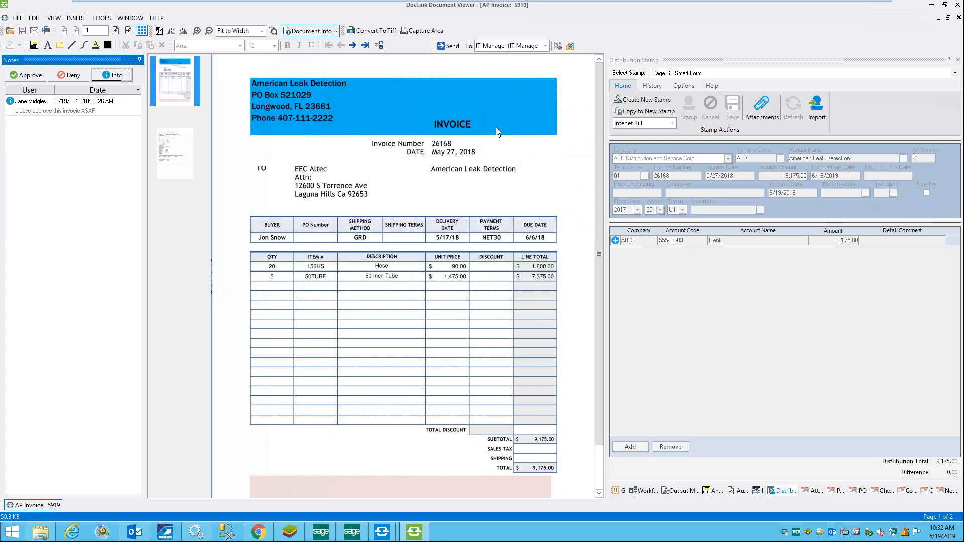
click(449, 47)
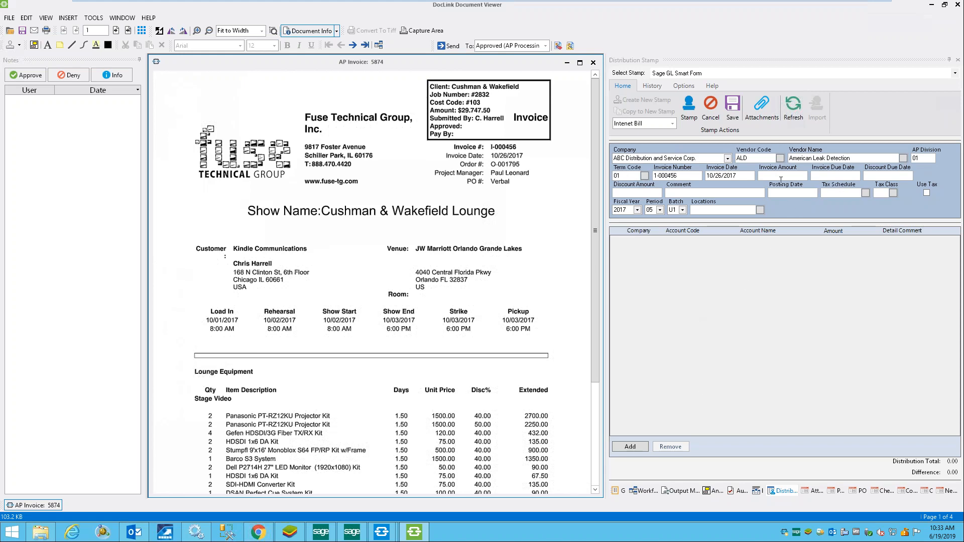
- Fill in 6/19/2019 as the Fuse Technical Group invoice's posting date and close the document viewer without stamping
click(798, 194)
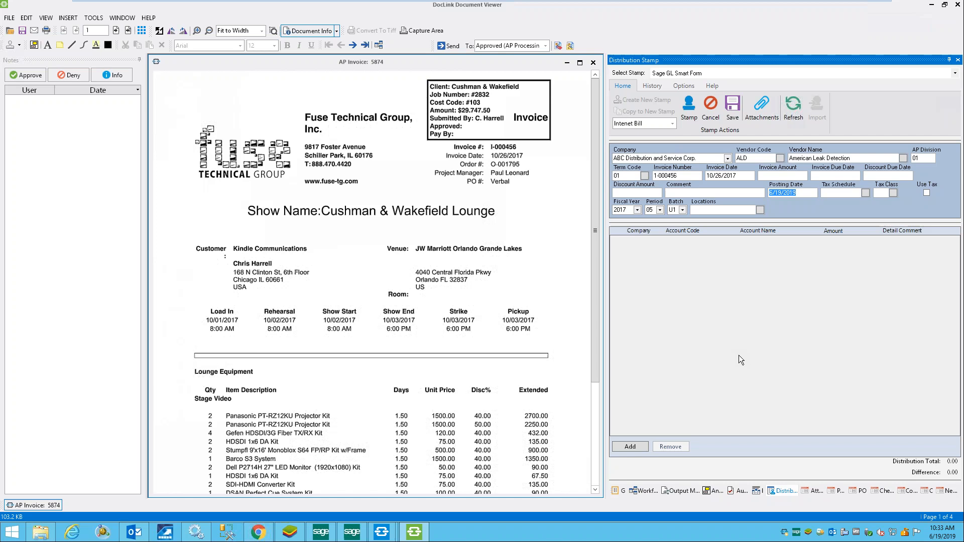
click(958, 5)
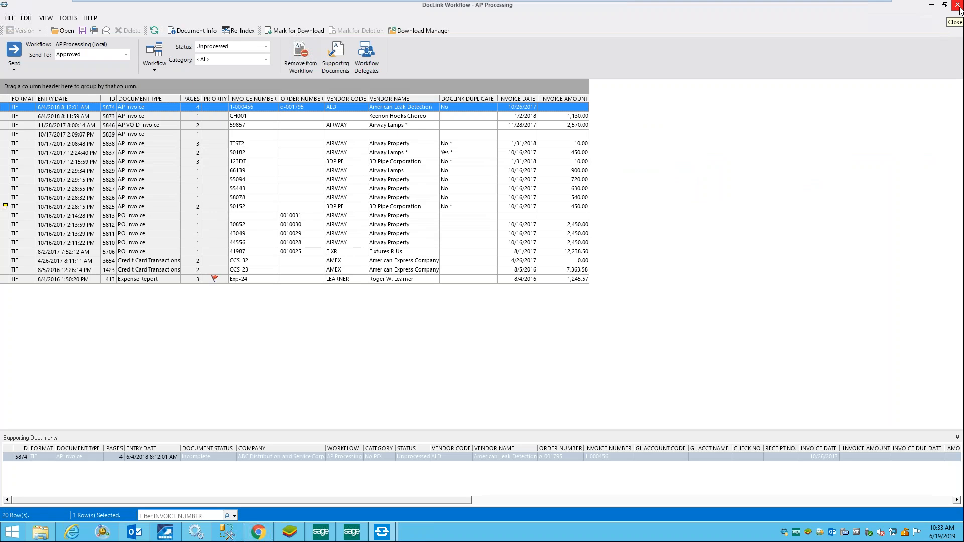
- Open the Fixtures R Us PO invoice and shrink its viewer window to examine the supporting documents listed beneath the workflow
double_click(297, 253)
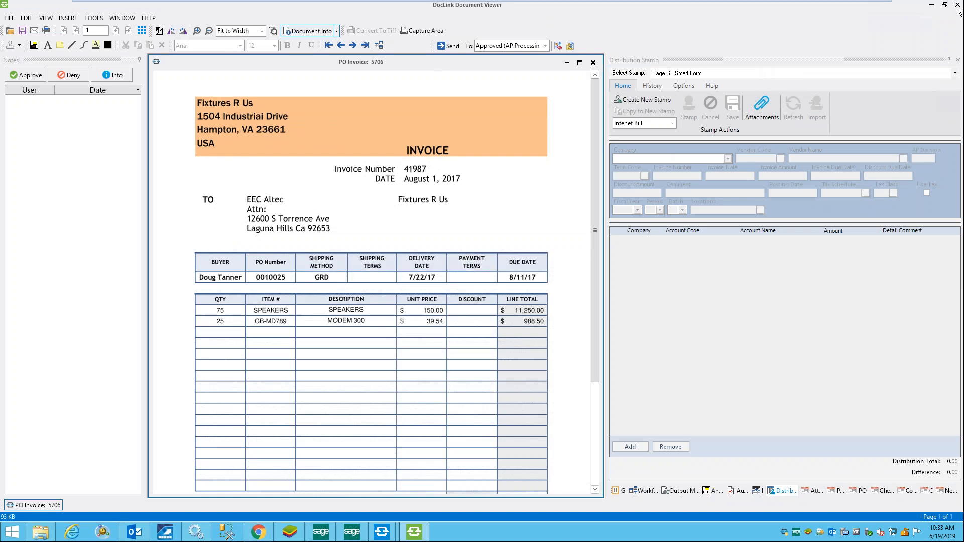
click(945, 7)
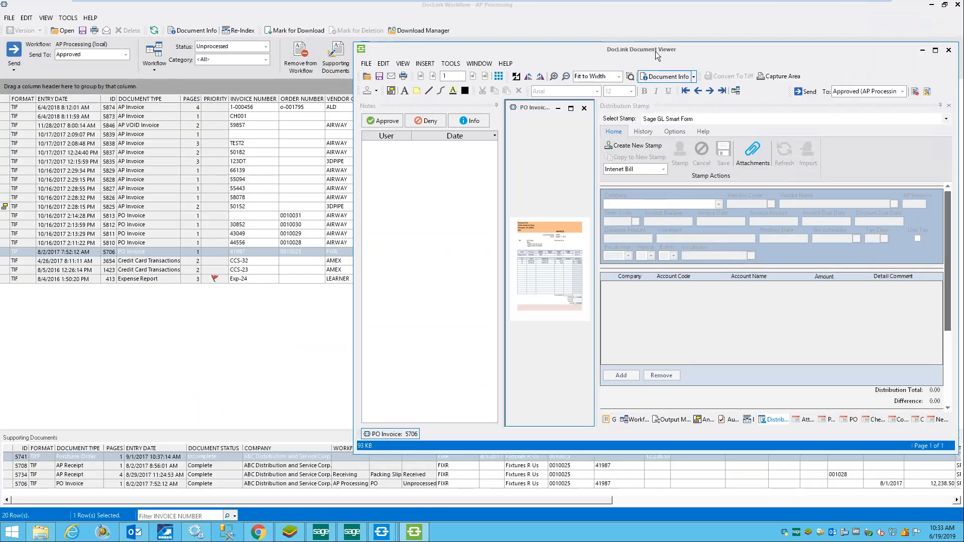
drag(655, 50, 593, 18)
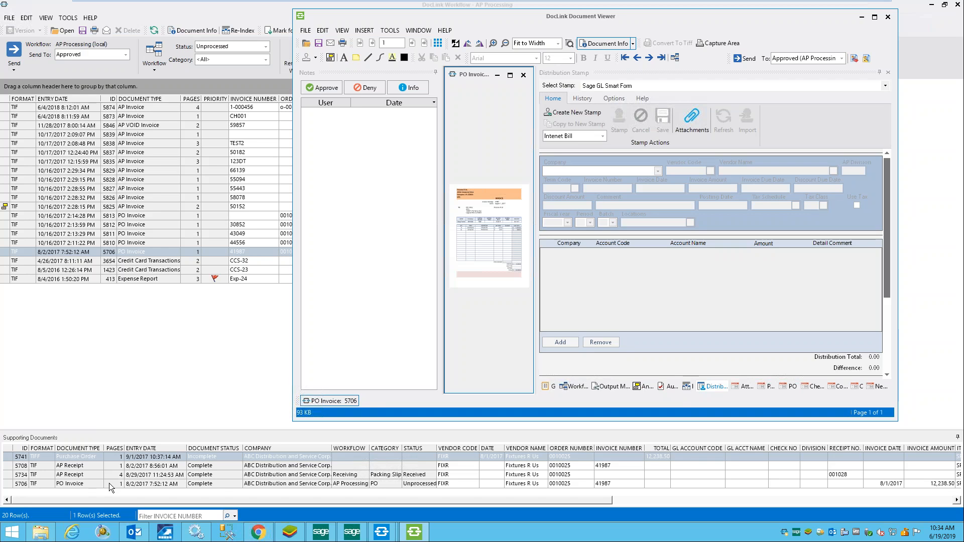
- Close the document viewer, the AP Processing workflow window and the DocLink Smart Client
click(888, 16)
click(959, 6)
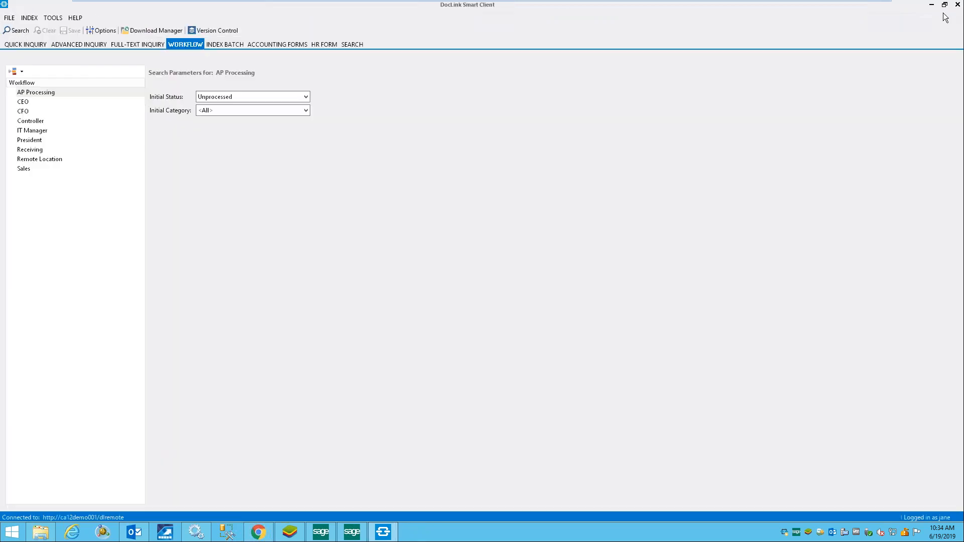
click(958, 5)
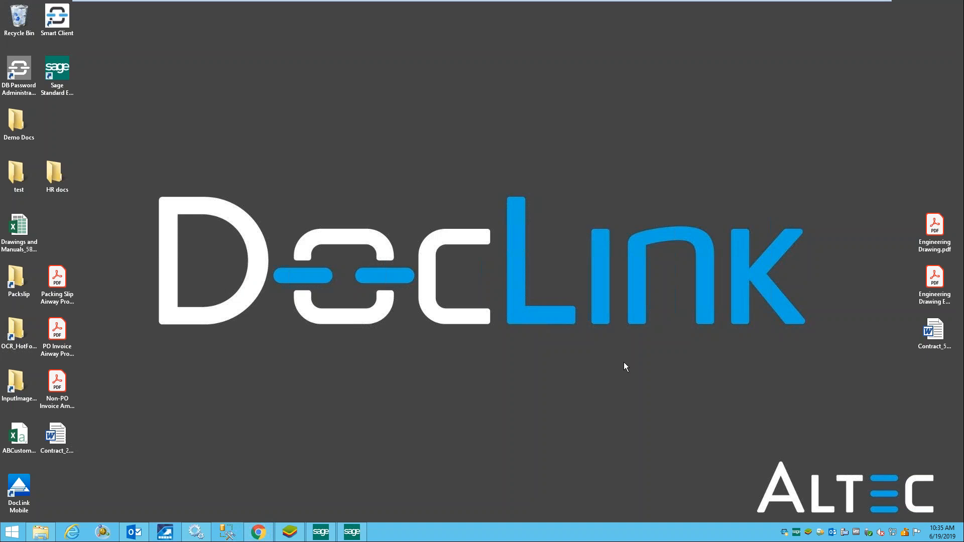
- Switch to Outlook, refresh the approver's inbox and view the new Workflow Approval and Workflow Approval With Note Needed e-mails
click(134, 532)
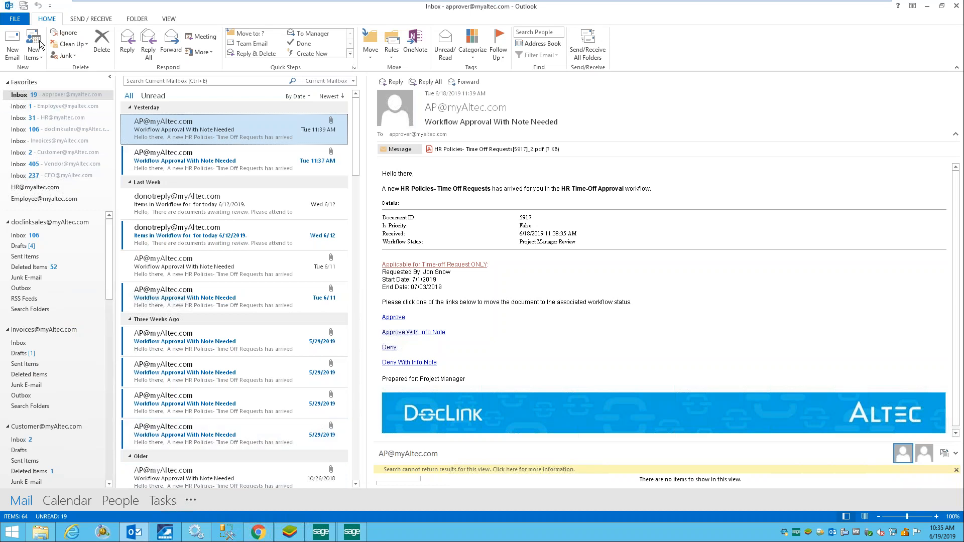
click(23, 6)
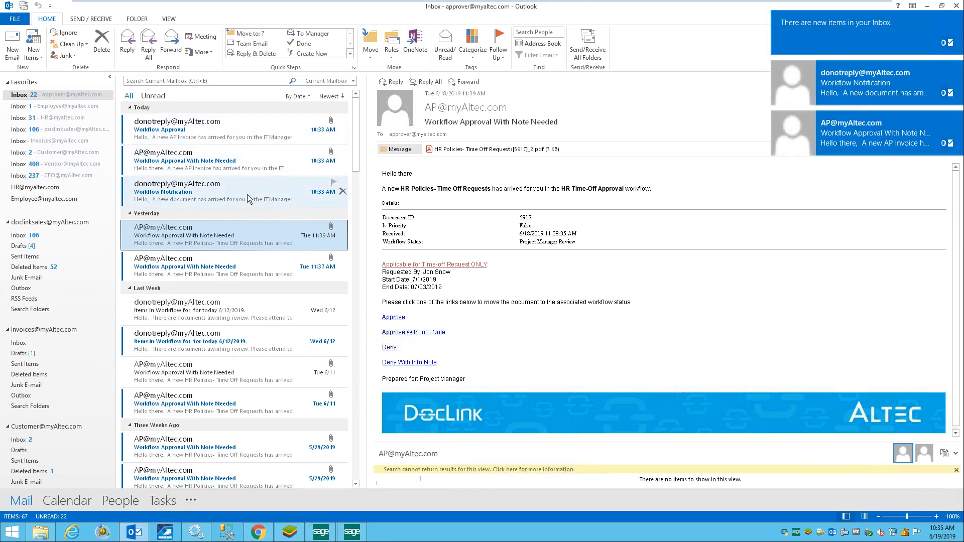
click(239, 134)
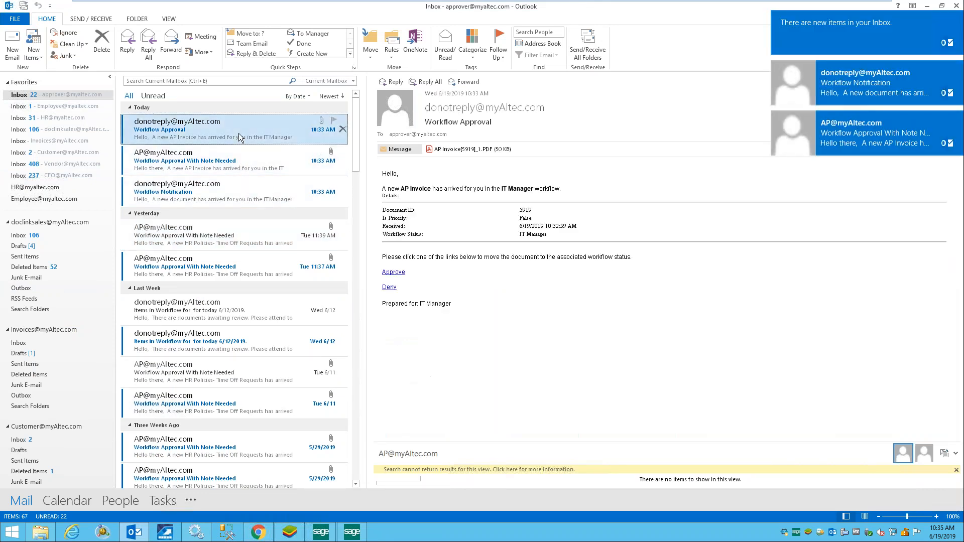
click(243, 159)
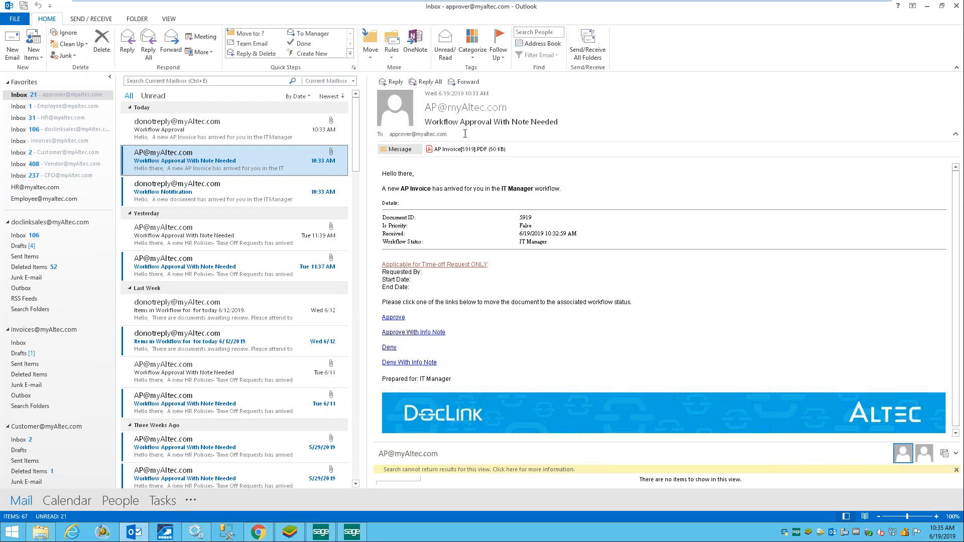
- Preview the attached AP Invoice PDF, examine its line items and GL distribution stamp page, and return to the message
click(457, 149)
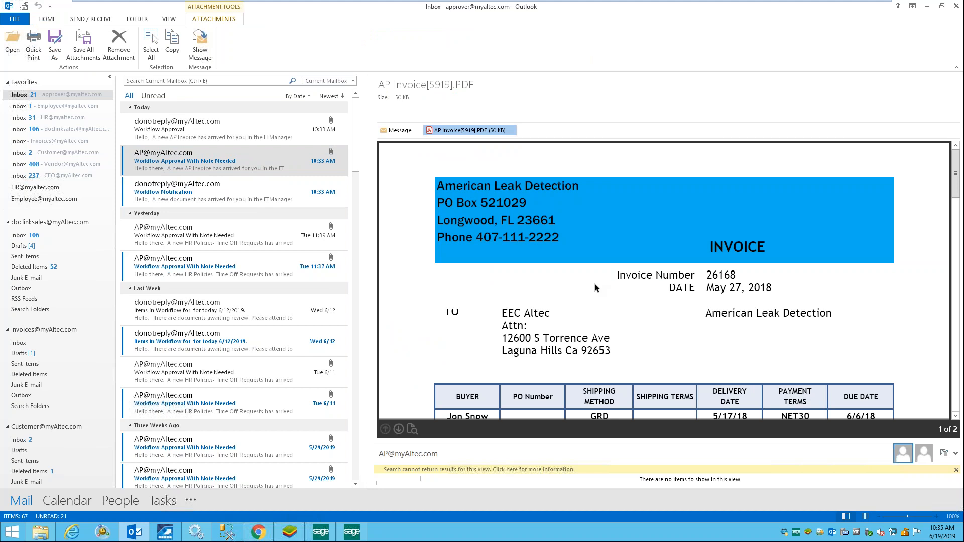
scroll(595, 284, down, 4)
scroll(691, 319, down, 6)
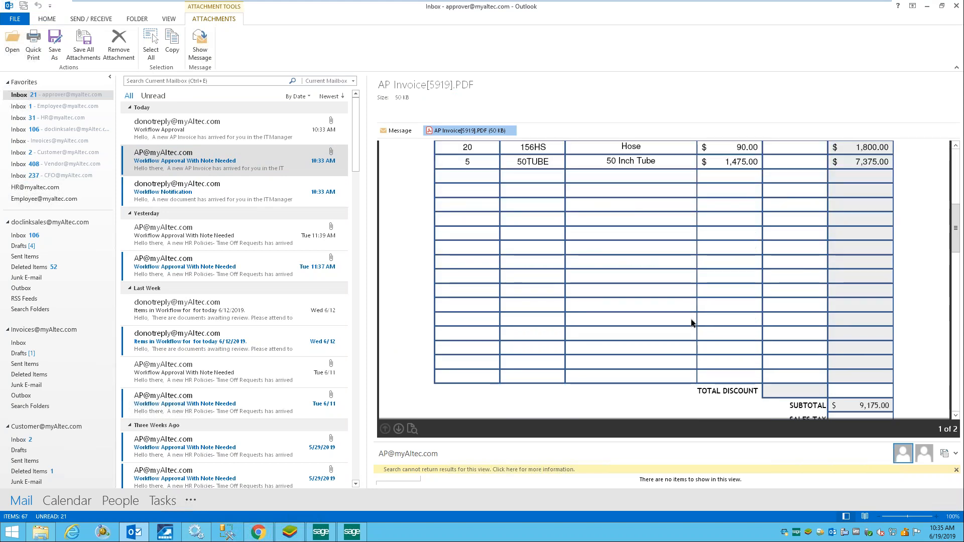
scroll(622, 246, down, 8)
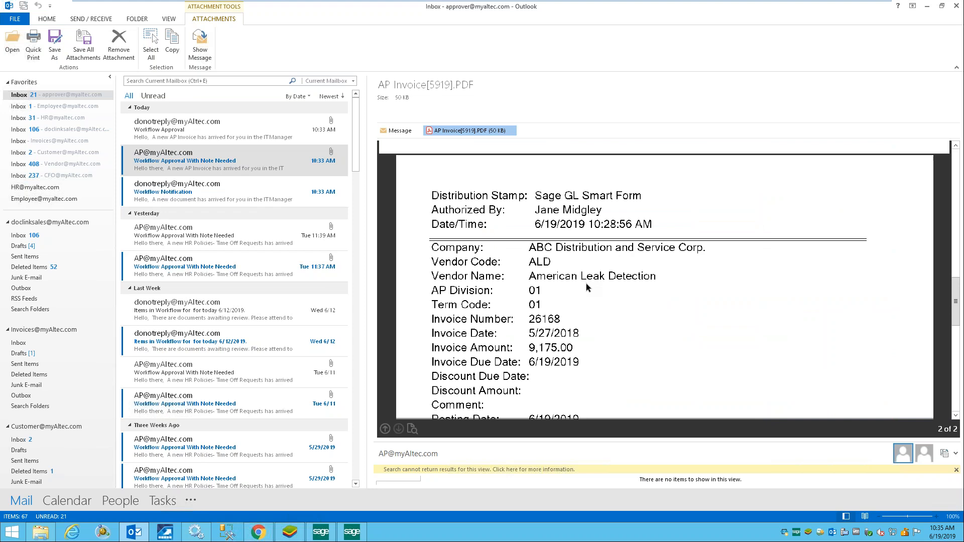
scroll(587, 285, down, 2)
scroll(586, 284, down, 4)
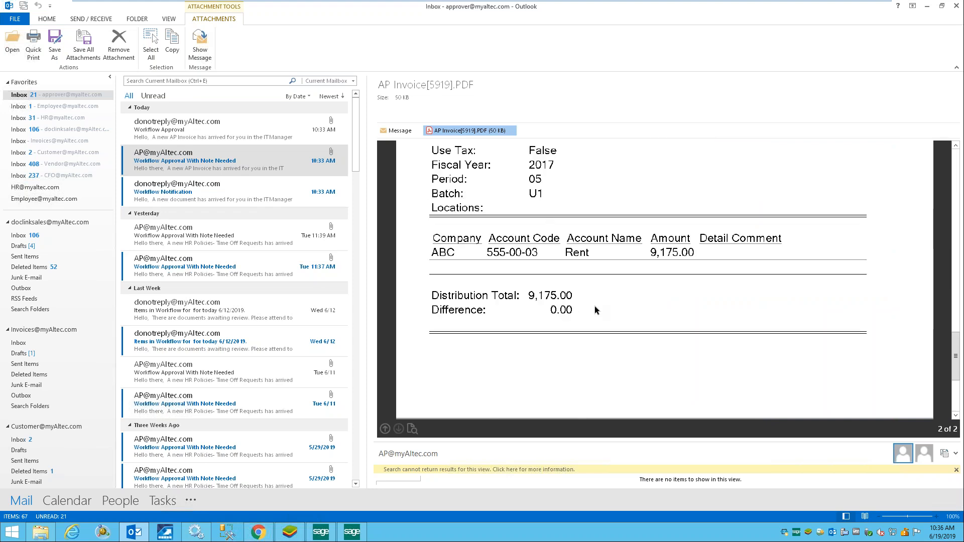
scroll(596, 308, up, 12)
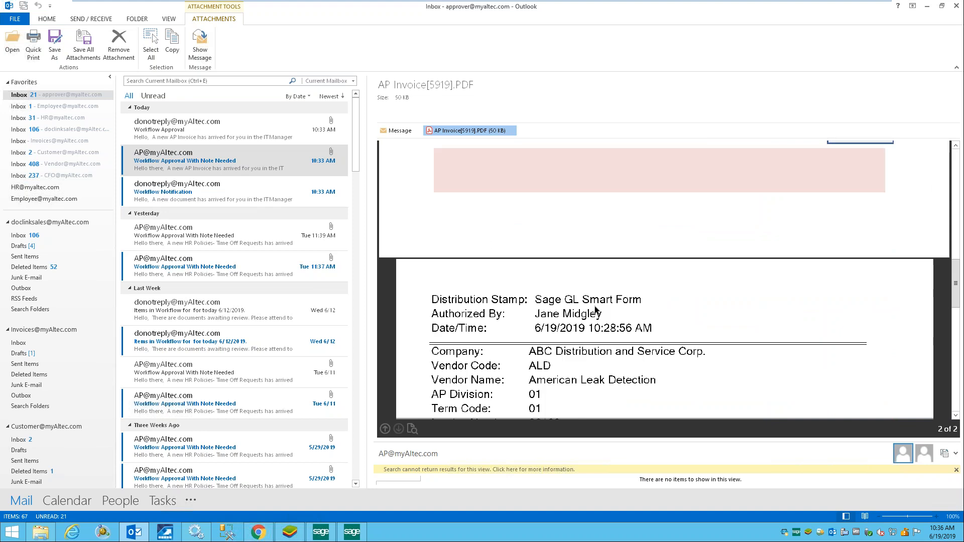
scroll(595, 310, up, 10)
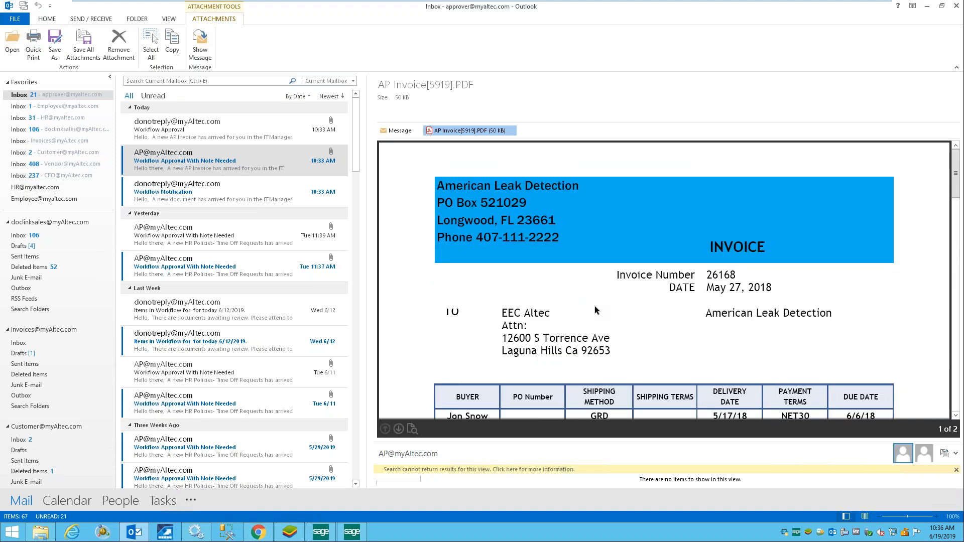
click(400, 132)
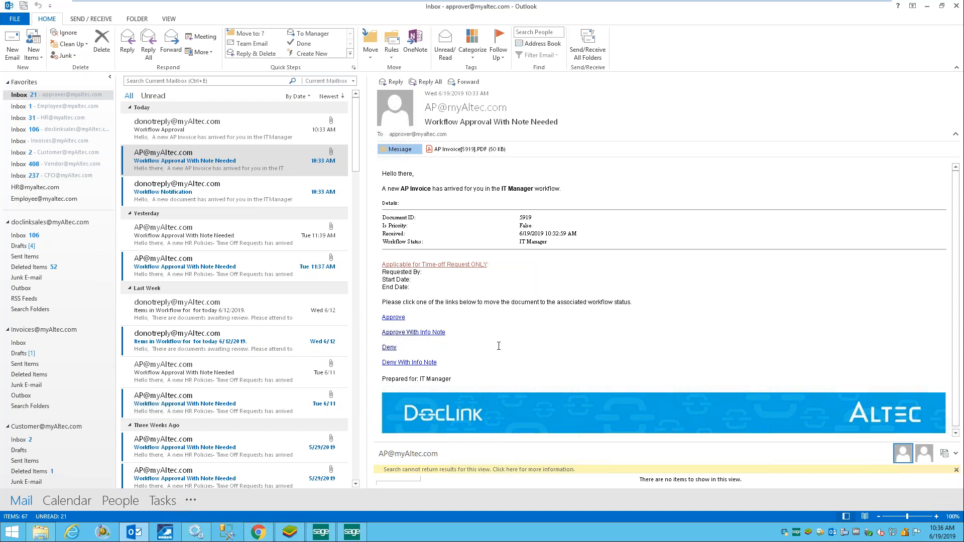
- Launch the DocLink workflow from the Workflow Notification e-mail, accepting the security notice, and log in with the IT Manager profile
click(237, 193)
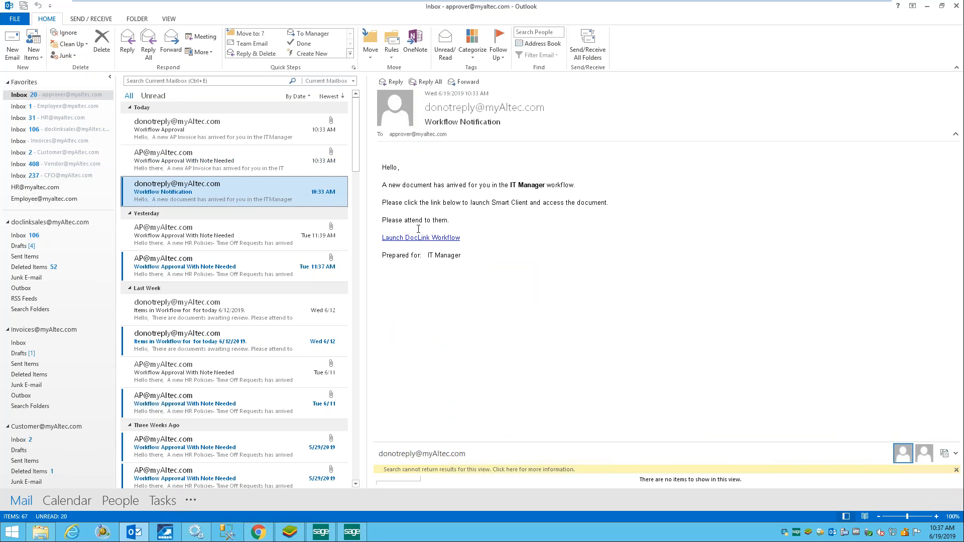
click(447, 240)
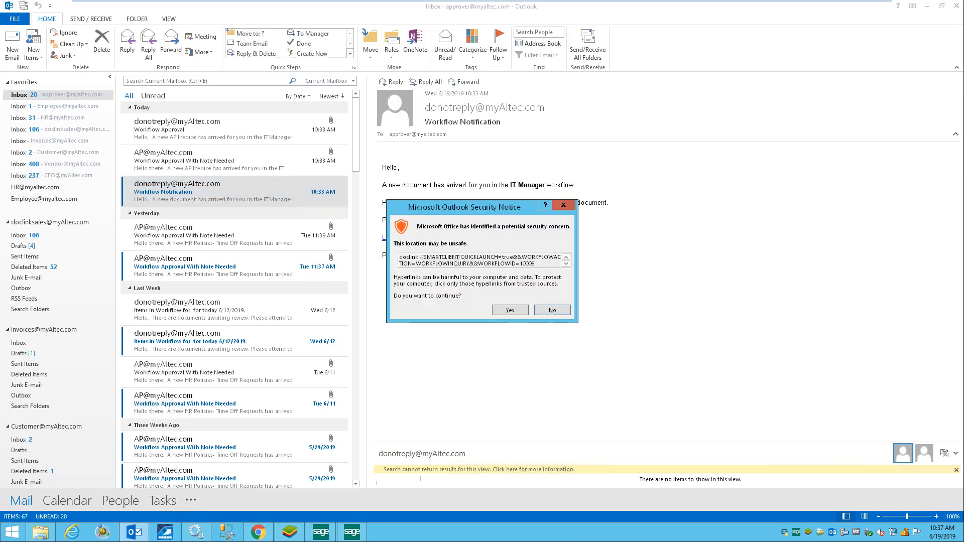
click(511, 310)
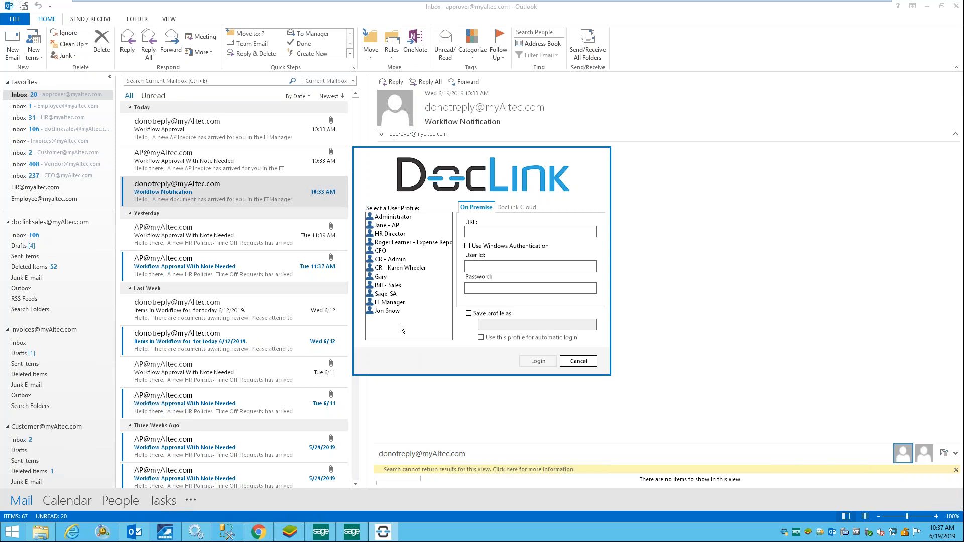
click(396, 303)
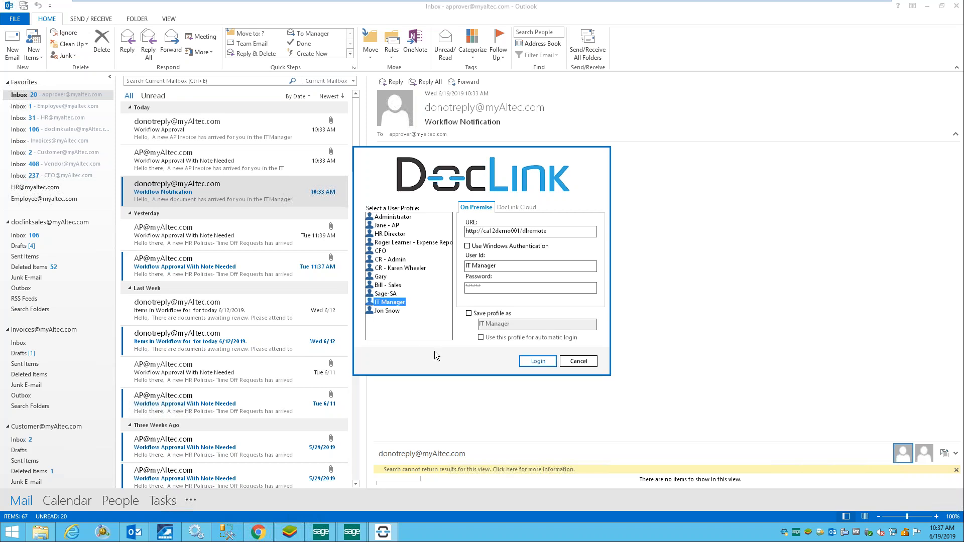
click(543, 364)
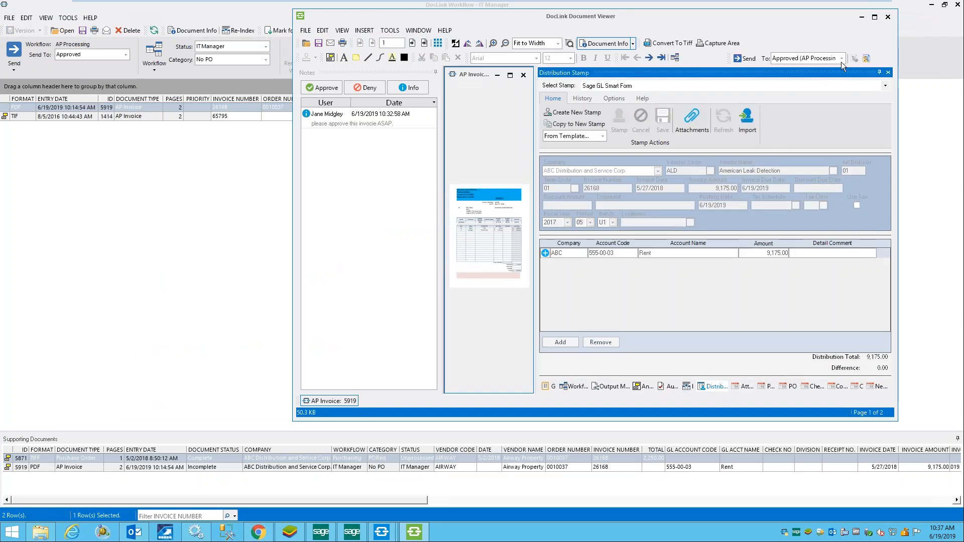
- Maximize the document viewer, approve the American Leak Detection invoice and add the info note "please payt his next week."
click(875, 18)
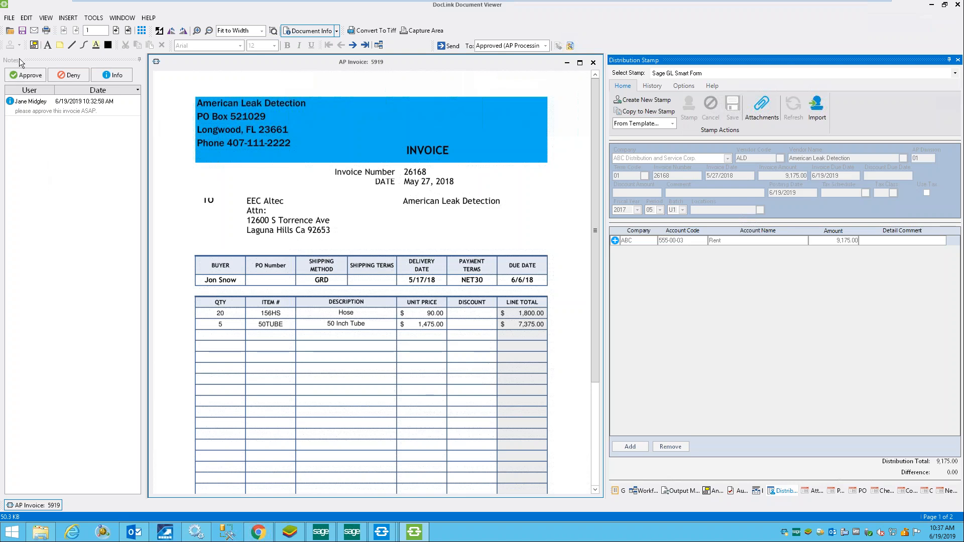
click(25, 75)
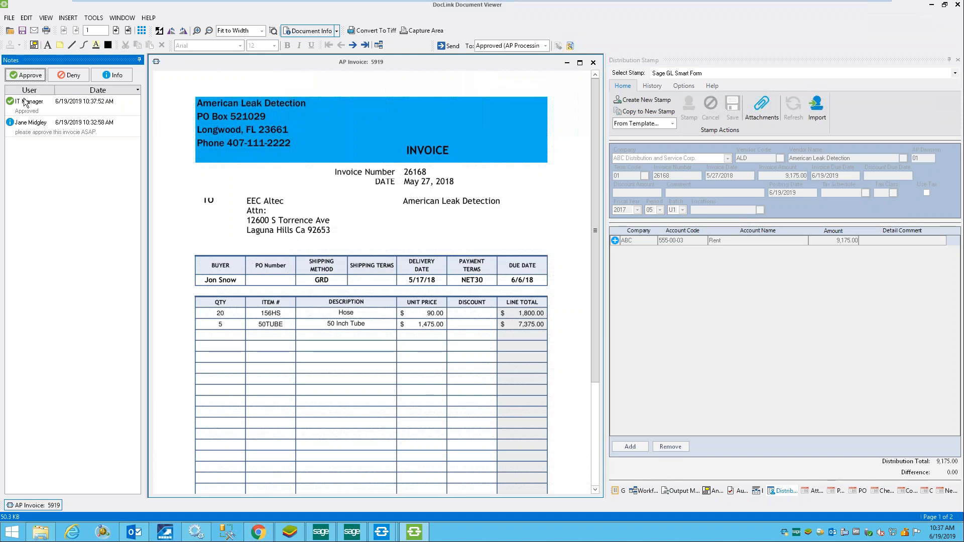
click(121, 77)
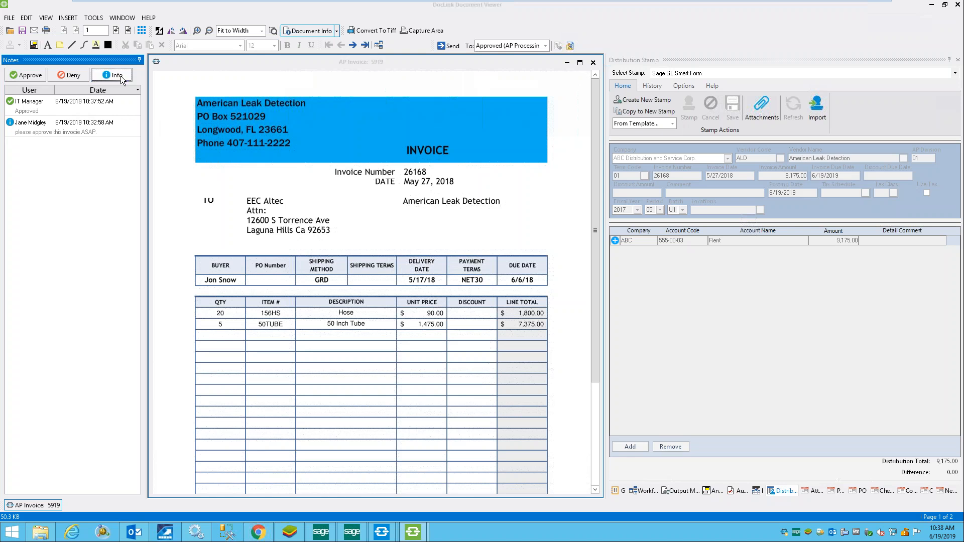
text(please payt his nec)
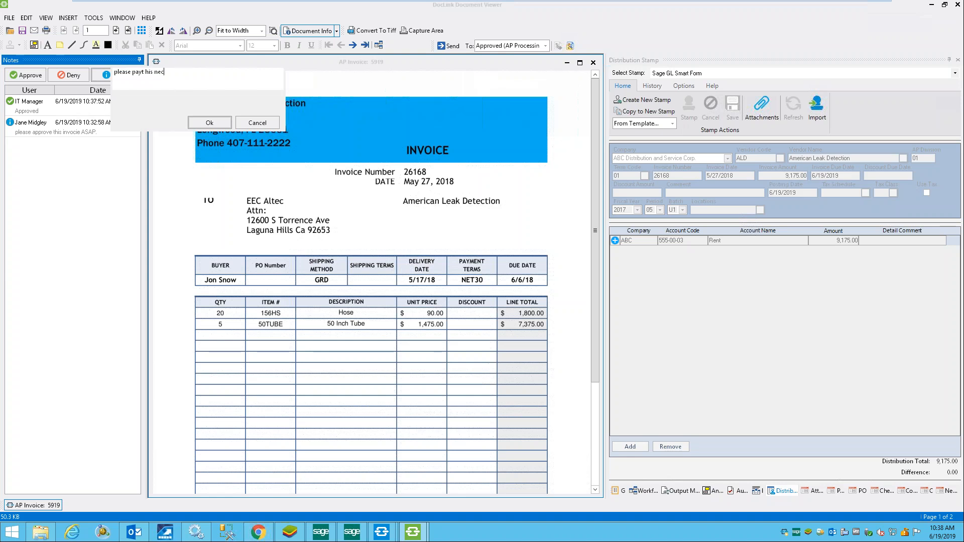
key(BackSpace)
text(xt week.)
click(215, 118)
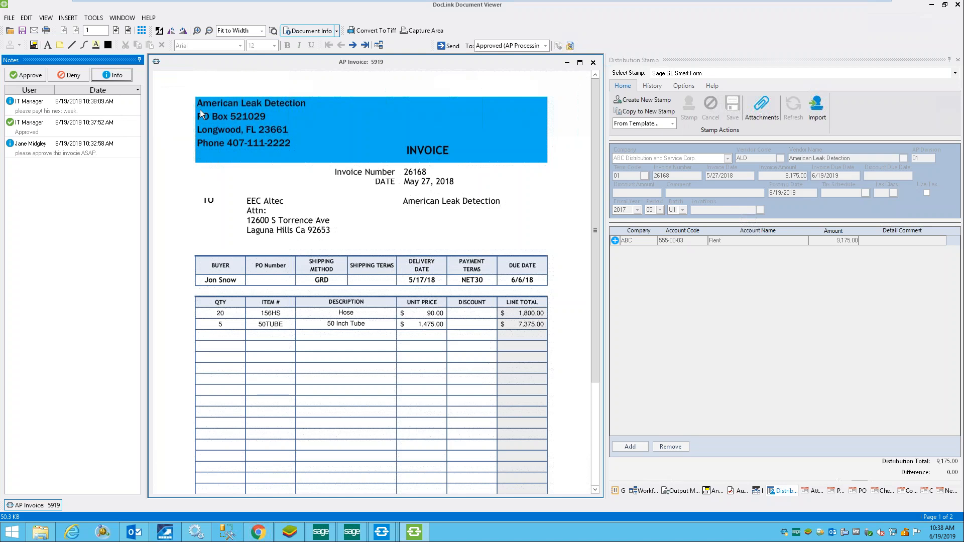
- Send the American Leak Detection invoice to Approved (AP Processing) and close the document viewer and IT Manager workflow window
click(456, 47)
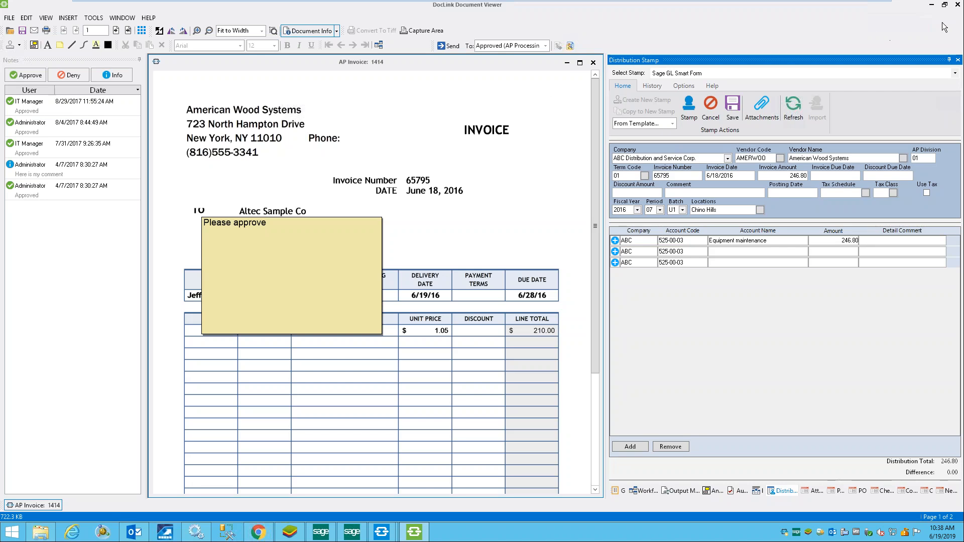
click(958, 5)
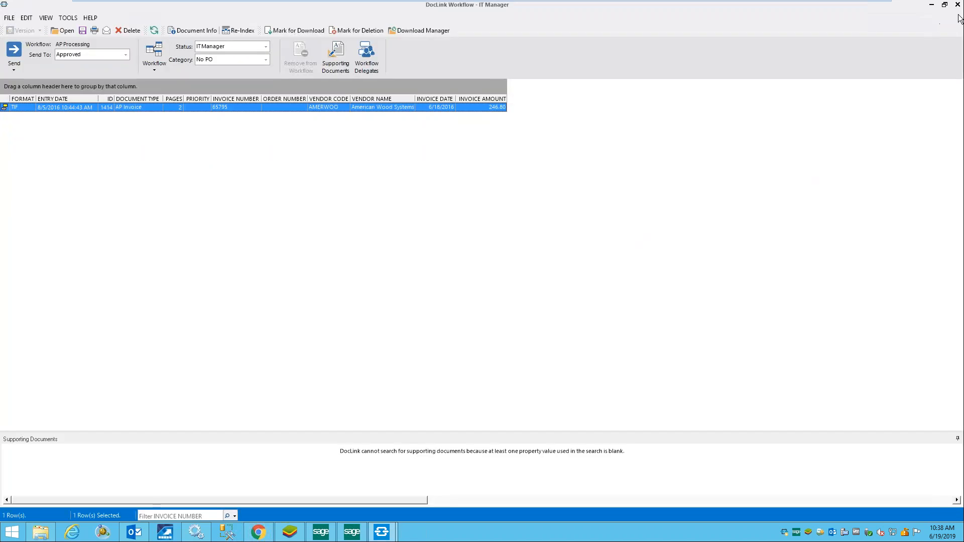
click(958, 5)
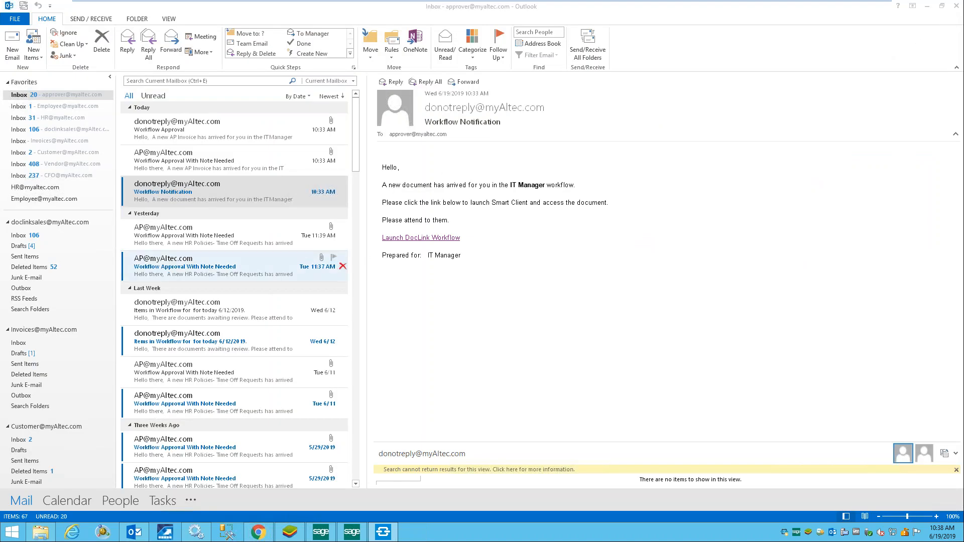
- Minimize Outlook and close the DocLink Smart Client
click(929, 7)
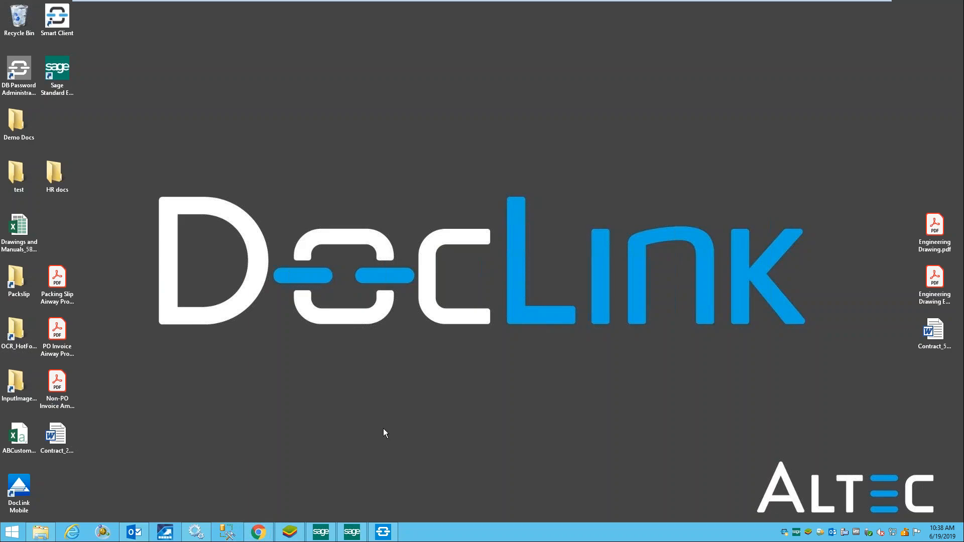
click(384, 532)
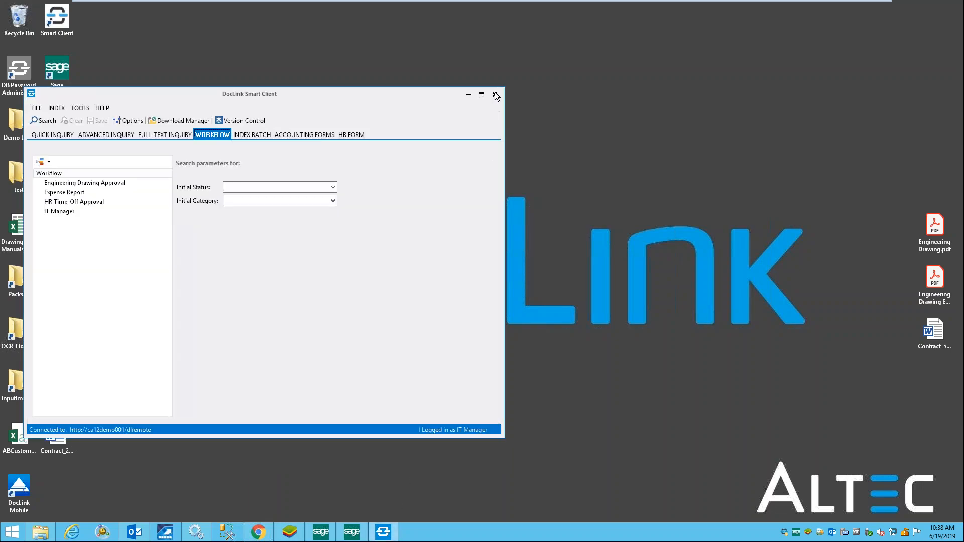
click(495, 95)
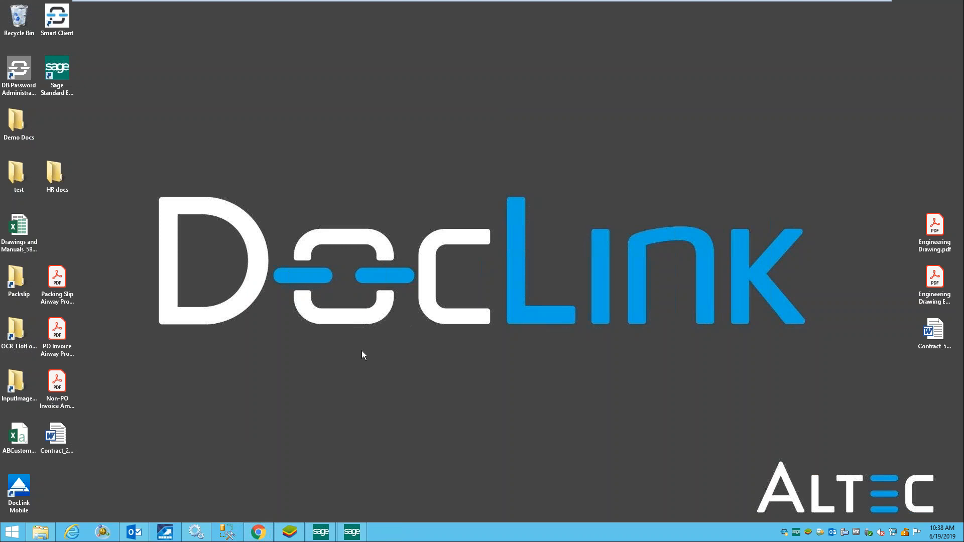
- Switch to DocLink Web in Chrome, log in with the IT Manager profile and open the workflow search page
click(258, 532)
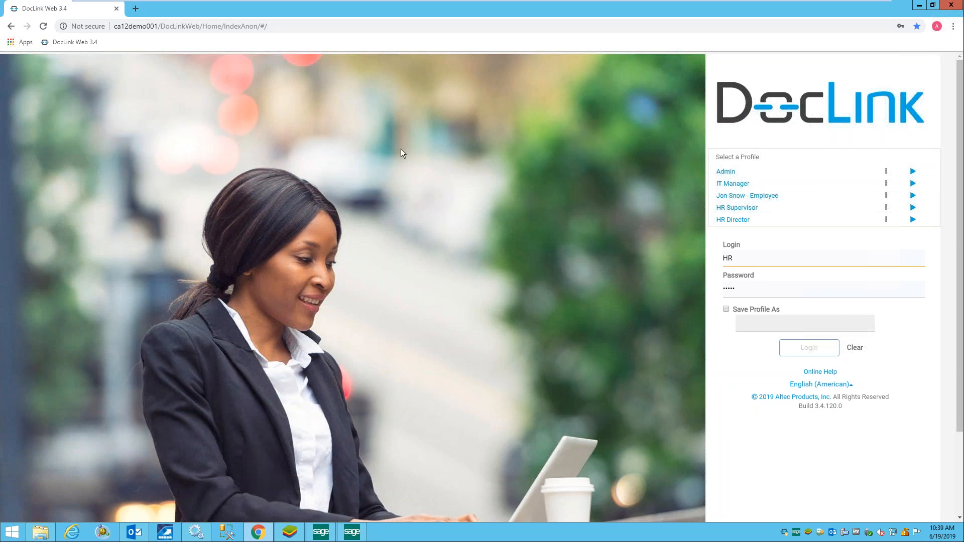
click(913, 184)
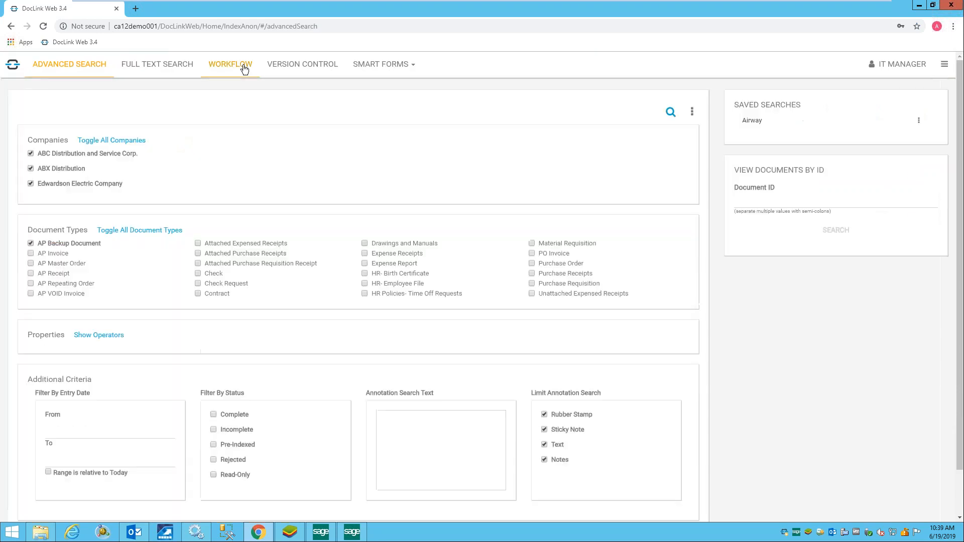
click(245, 69)
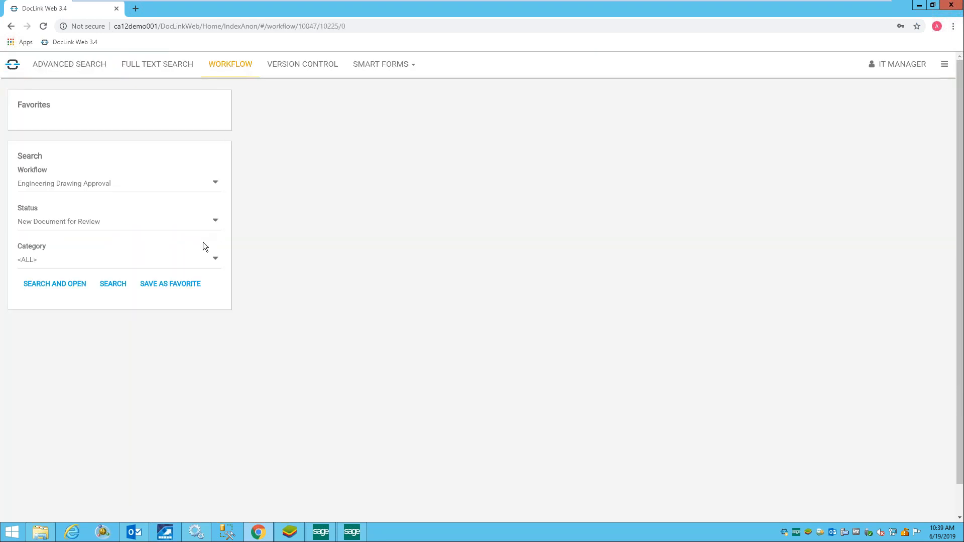
- Search the IT Manager workflow, open the American Wood Systems invoice to examine its image and notes, and minimize the browser
click(131, 187)
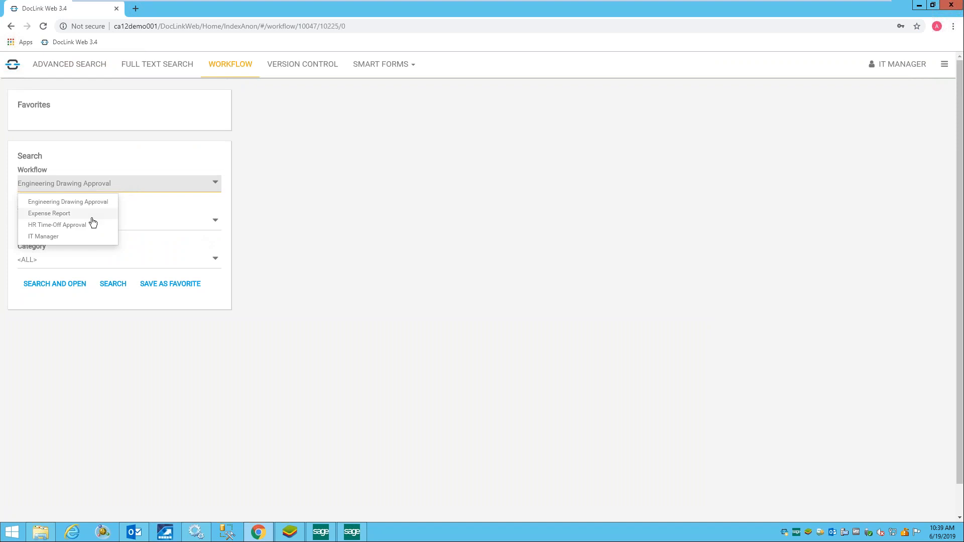
click(64, 237)
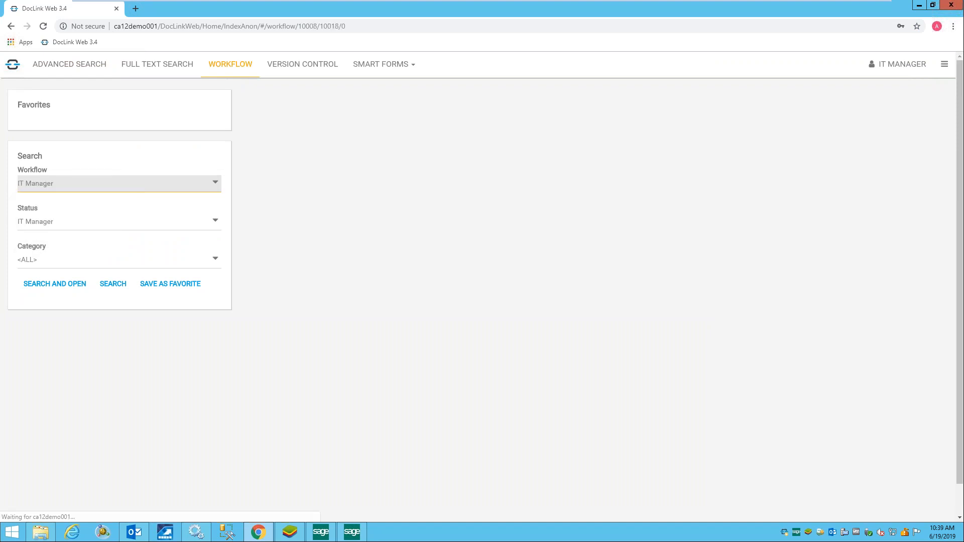
click(108, 286)
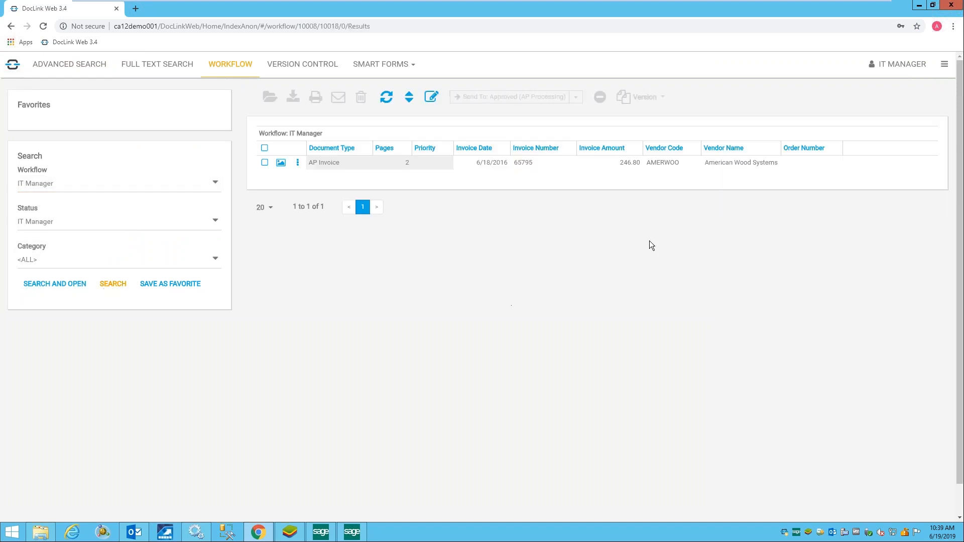
double_click(388, 162)
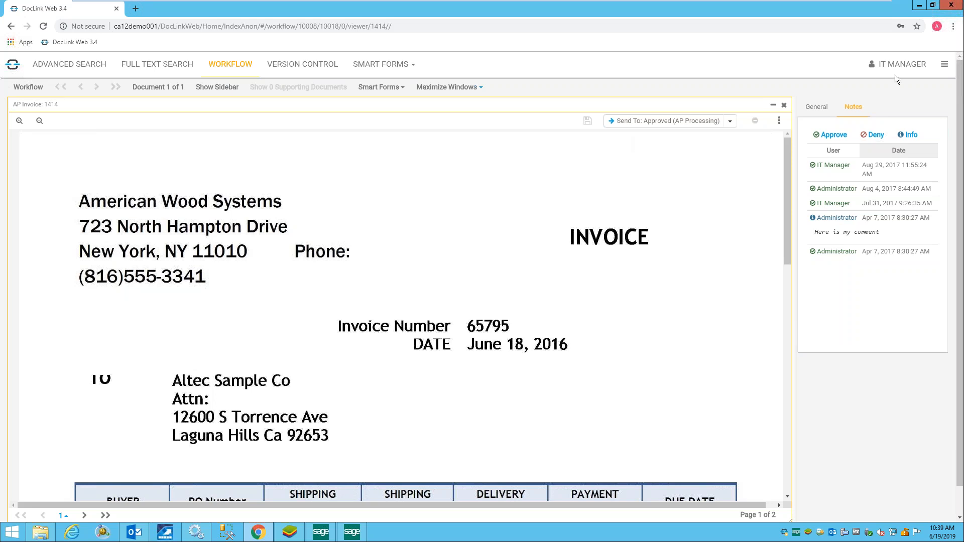
click(920, 6)
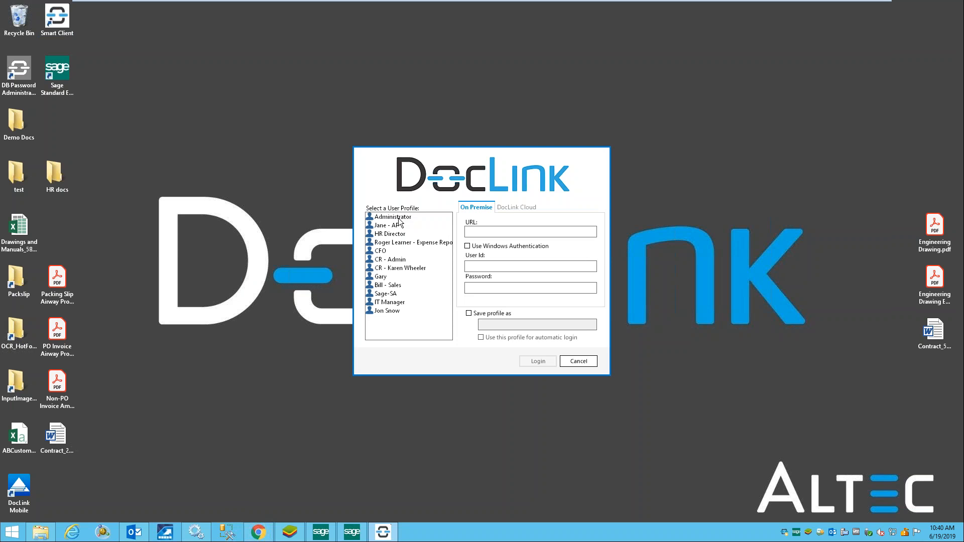
- Log in to the DocLink Smart Client with the Administrator profile and maximize its window
click(399, 220)
click(484, 314)
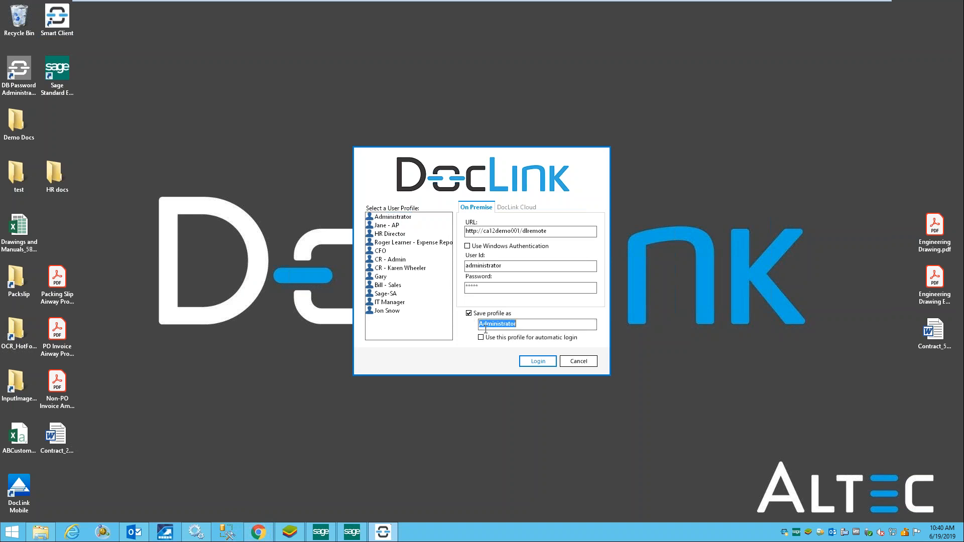
click(540, 362)
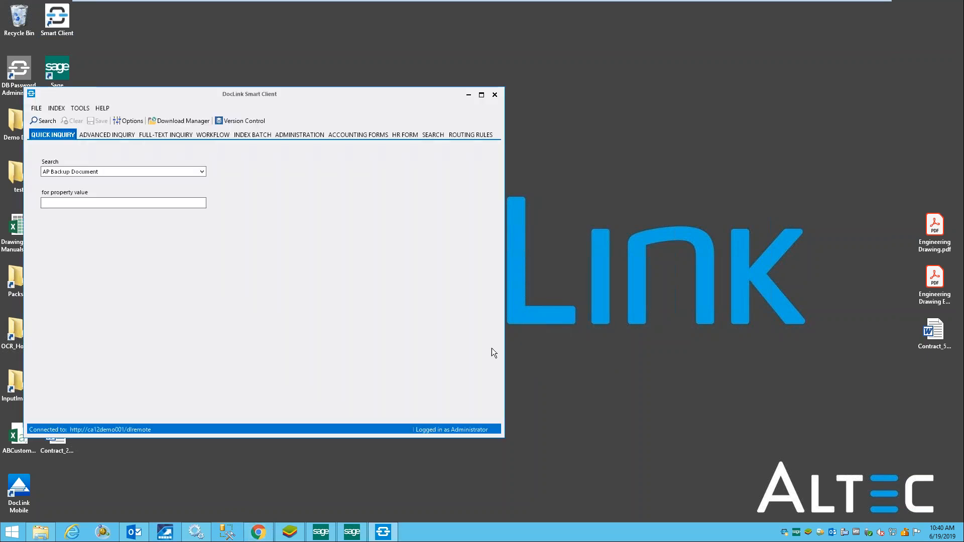
click(481, 95)
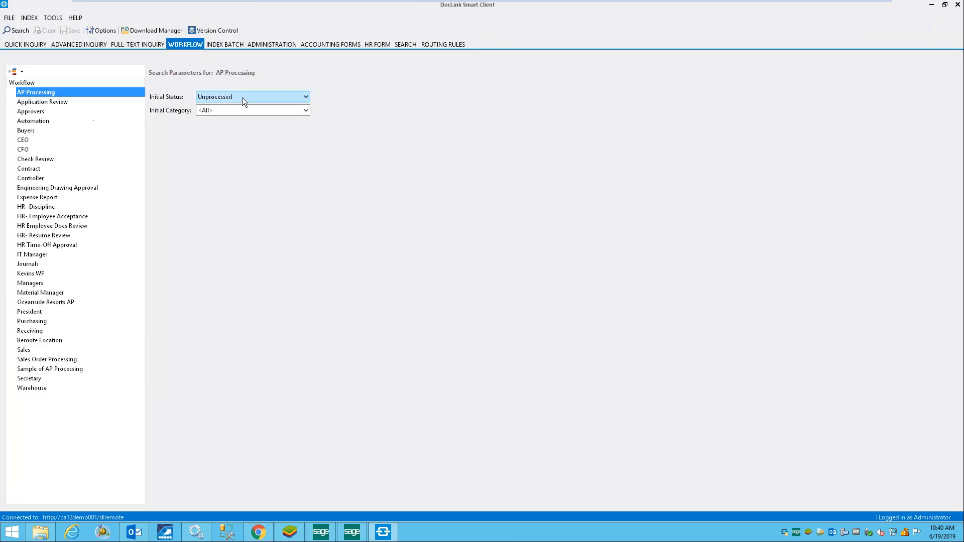
- Search the AP Processing workflow for documents with Approved status and open the American Leak Detection invoice at the top of the results
click(243, 97)
click(228, 114)
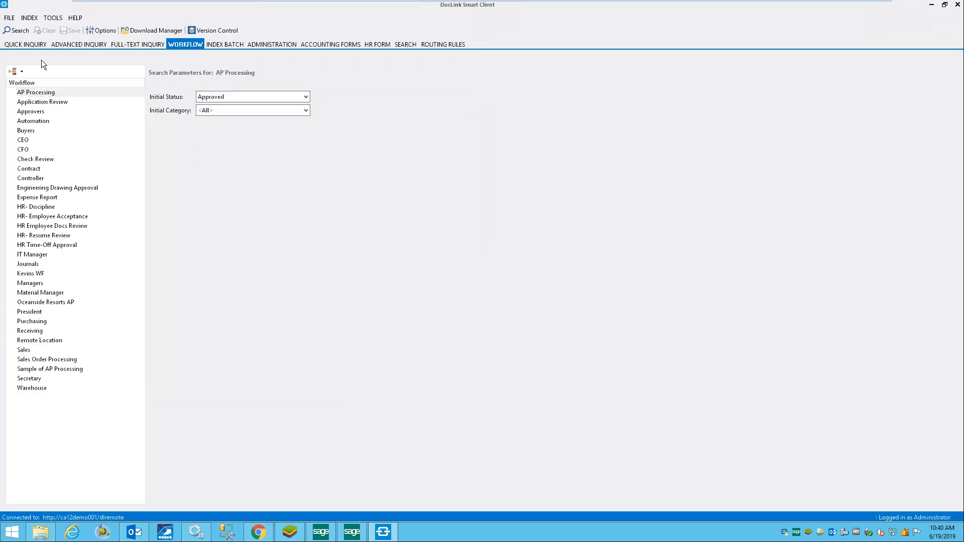
click(15, 31)
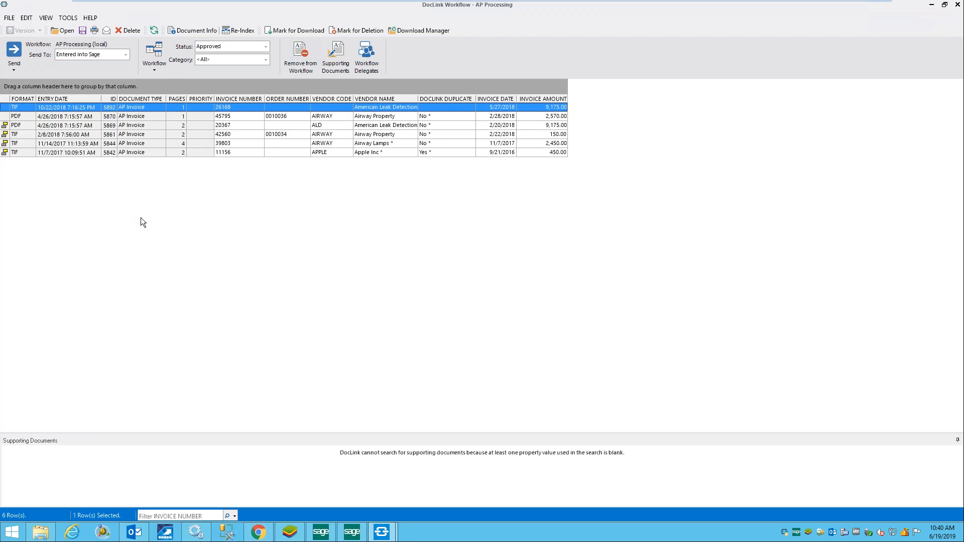
double_click(89, 107)
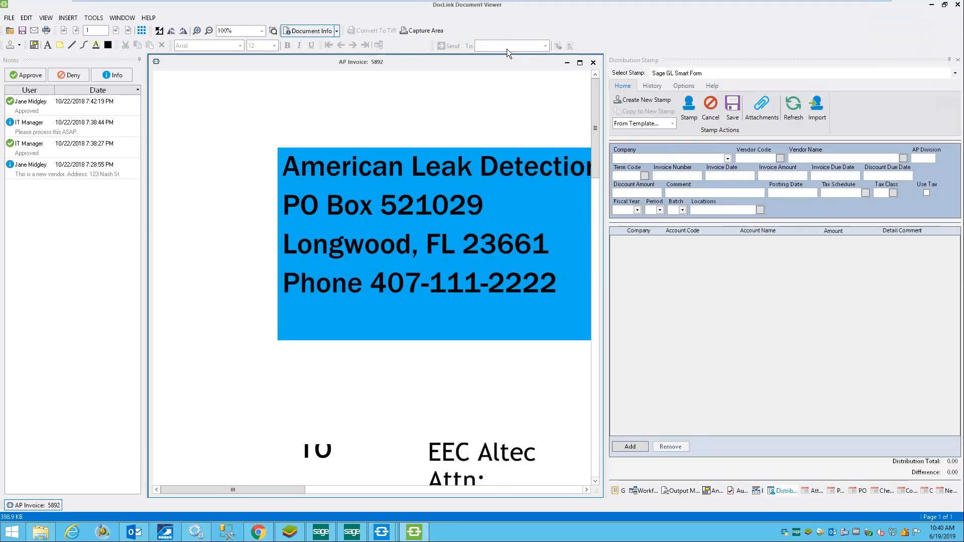
- Review the workflow destinations available for the invoice, close the document viewer and AP Processing results, and minimize the Smart Client
click(545, 45)
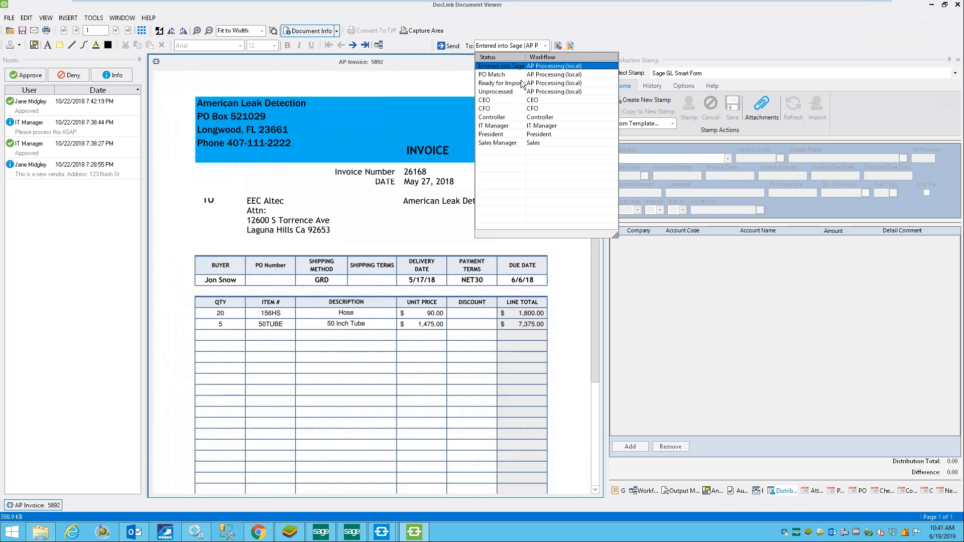
click(438, 115)
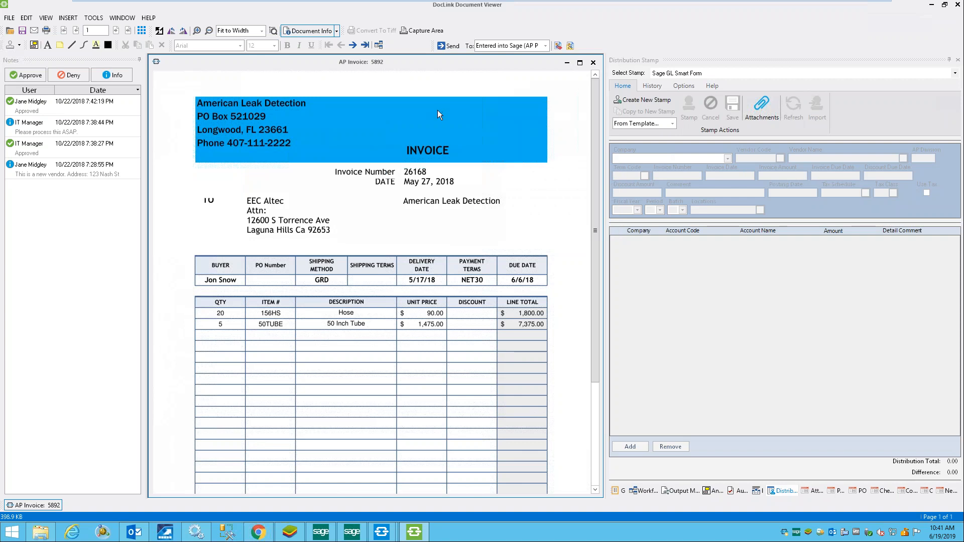
click(958, 6)
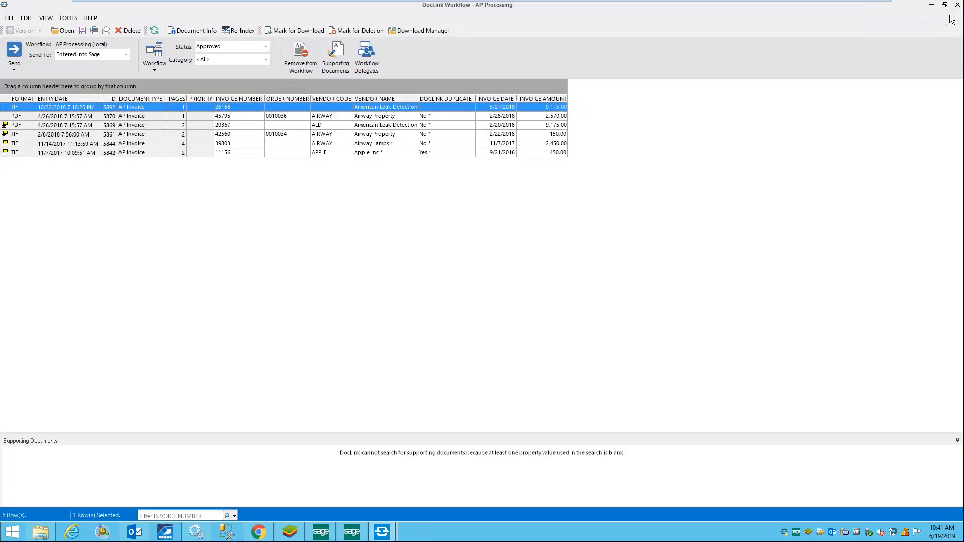
click(957, 7)
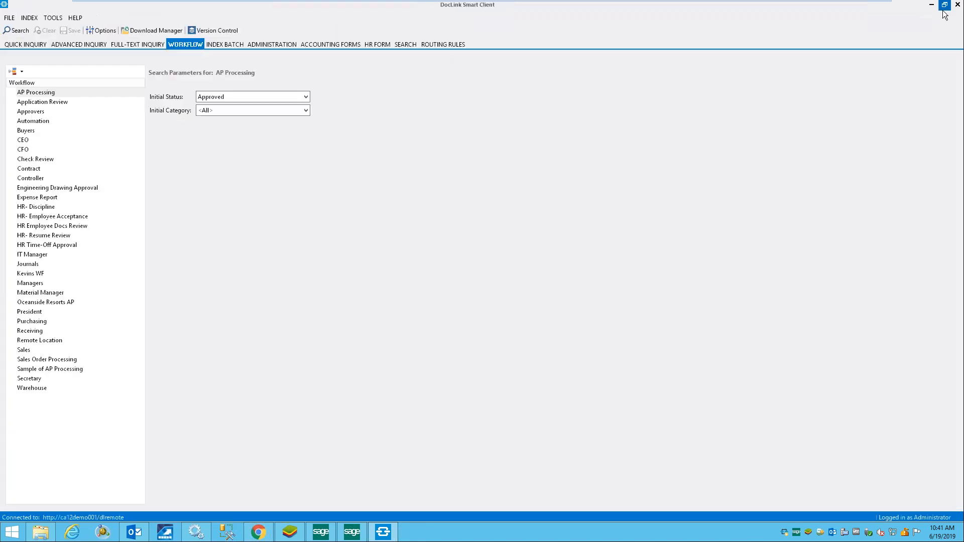
click(932, 6)
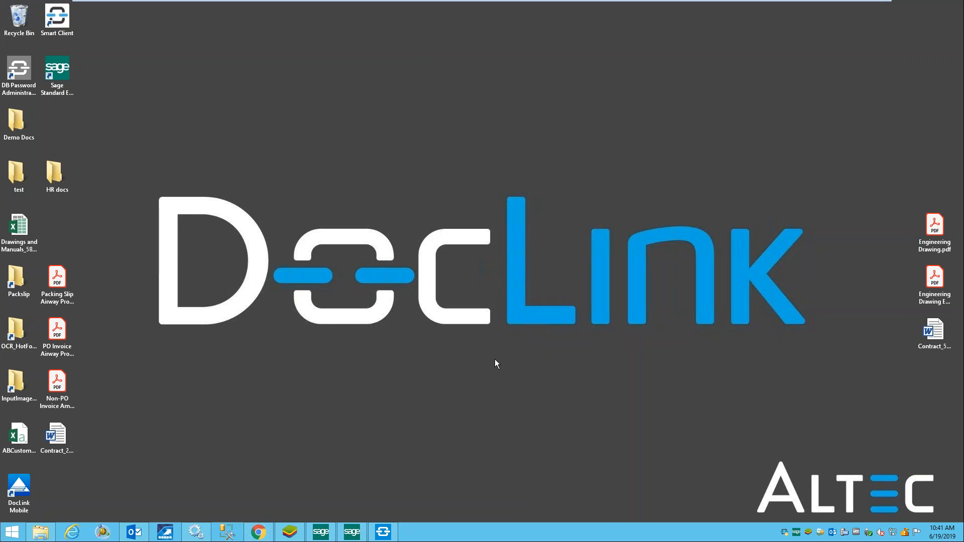
- Switch to Sage, view the documents for the Apple Inc invoice, and place the restored document viewer beside A/P Invoice Data Entry
click(352, 532)
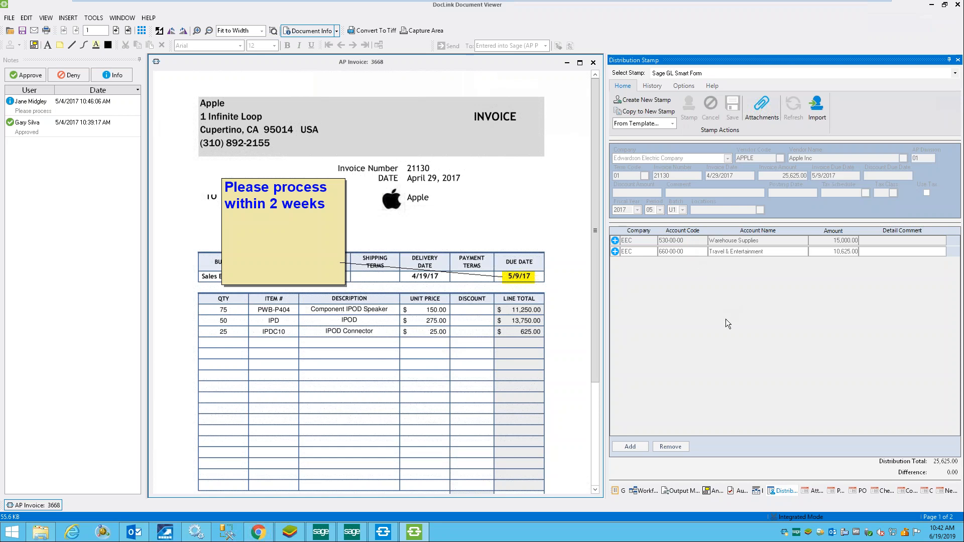
click(945, 4)
drag(571, 20, 621, 24)
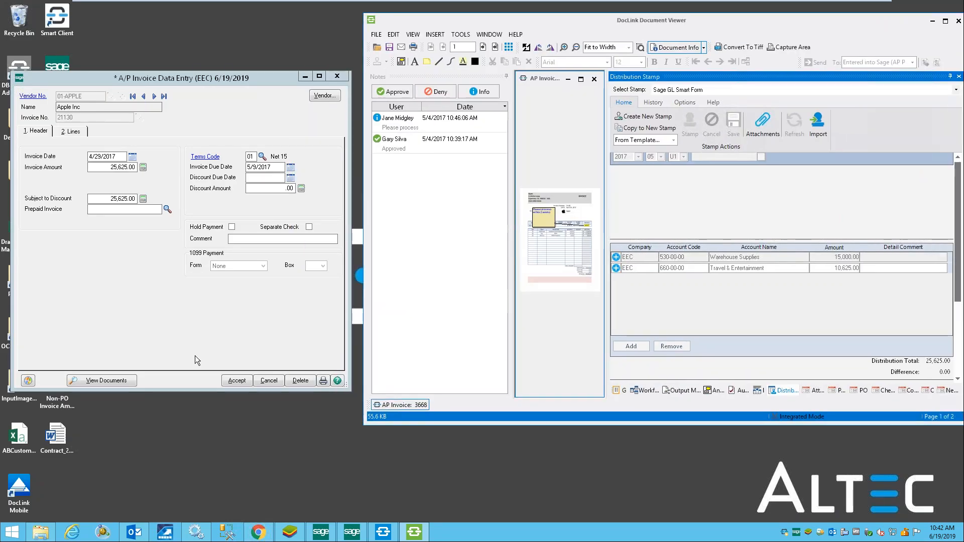
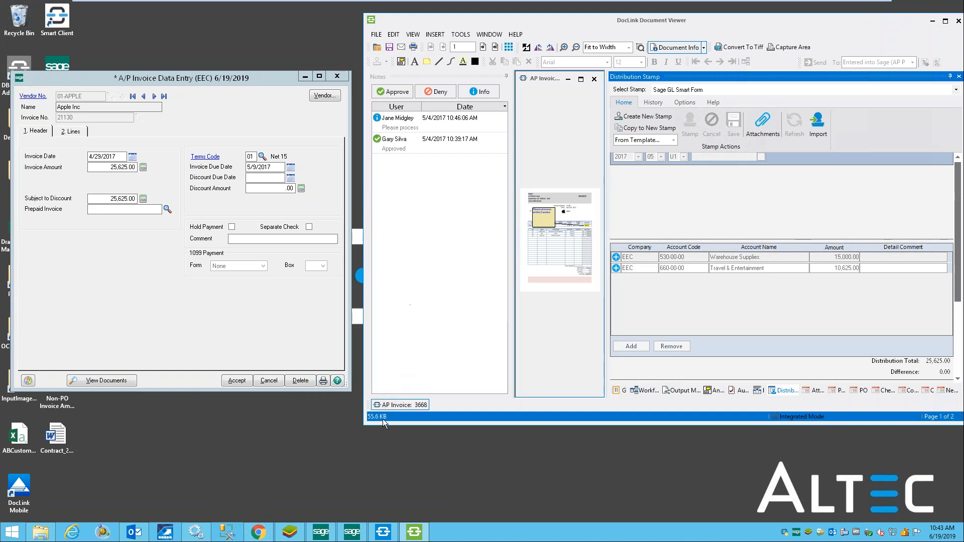
- Switch to the DocLink Smart Client, run an advanced inquiry on AP Invoice documents with vendor name "del", and close the results
click(383, 531)
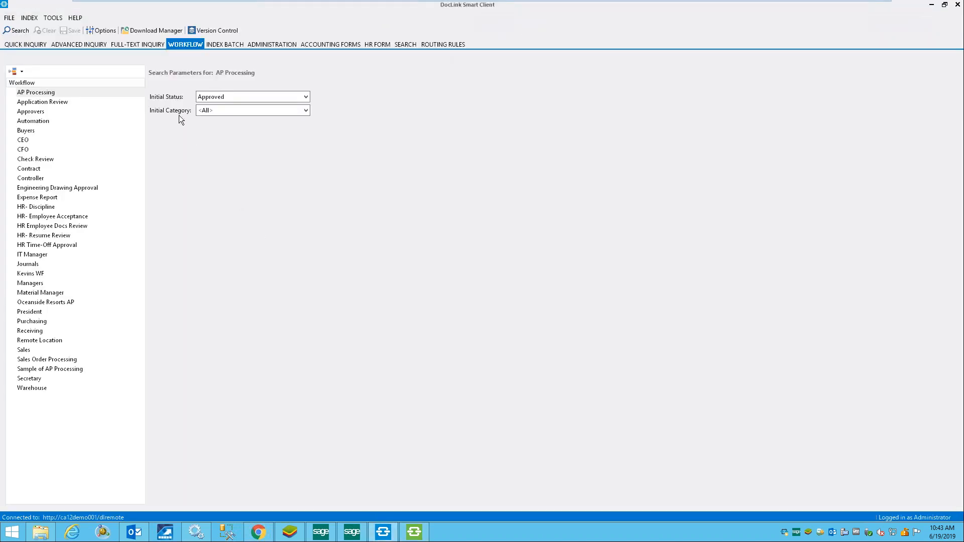
click(95, 45)
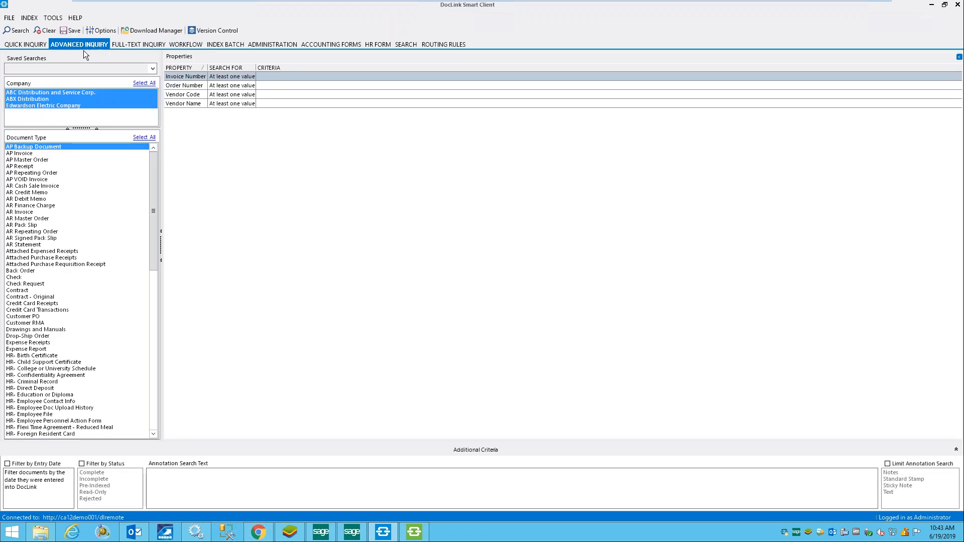
click(31, 154)
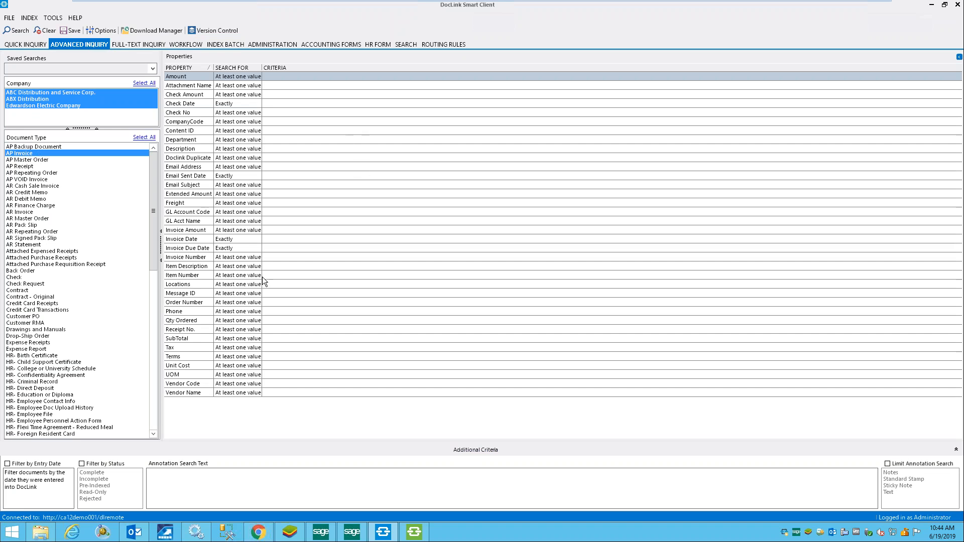
click(306, 393)
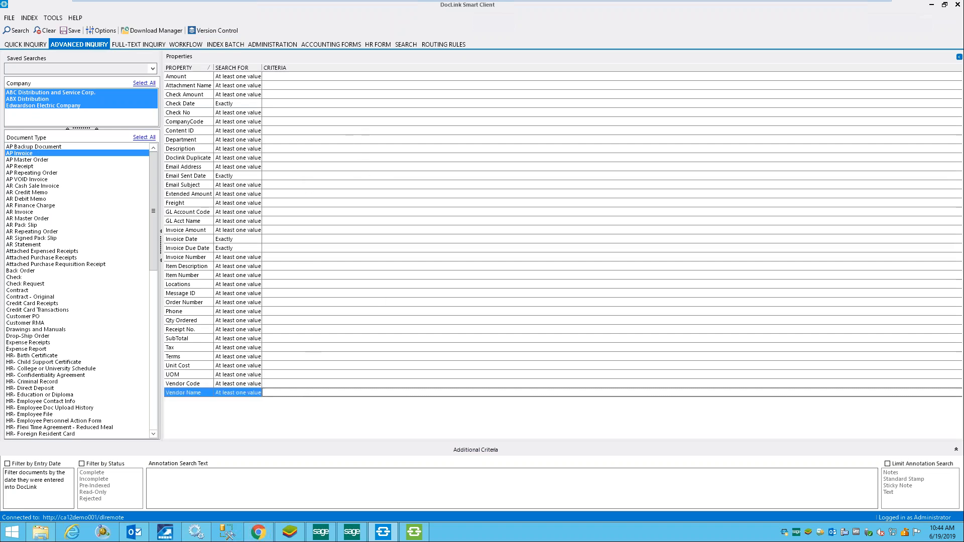
text(del)
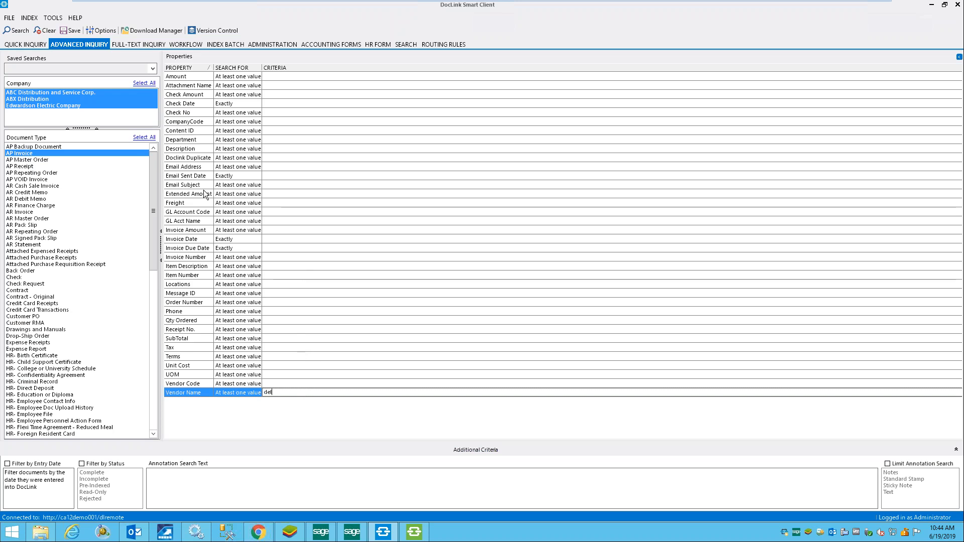
click(17, 30)
click(957, 4)
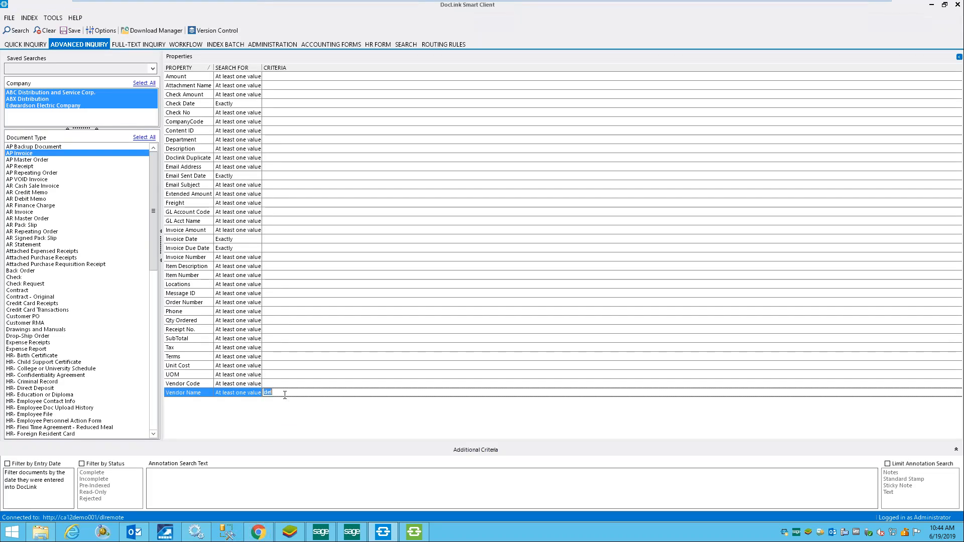
- Search AP Invoice documents for vendor name "air" and select the first six results
key(BackSpace)
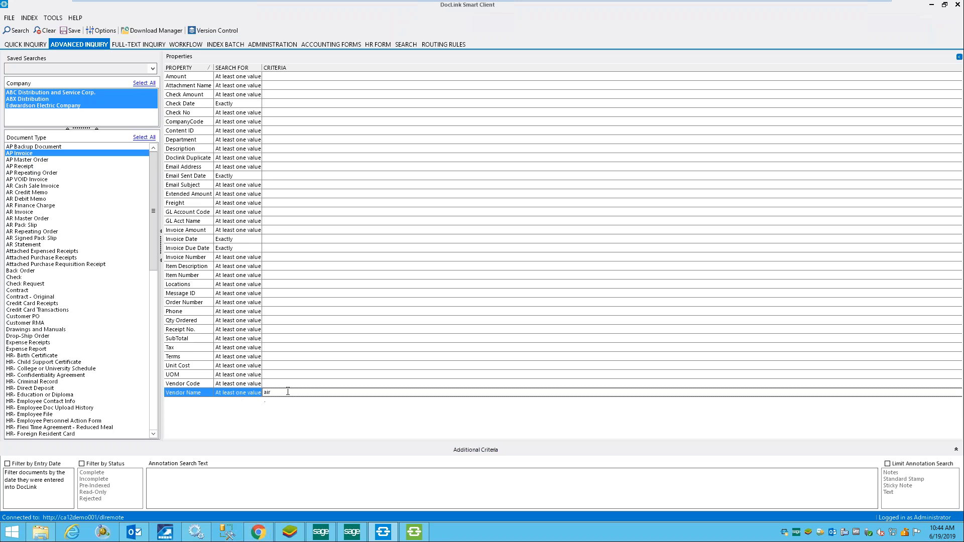
click(21, 30)
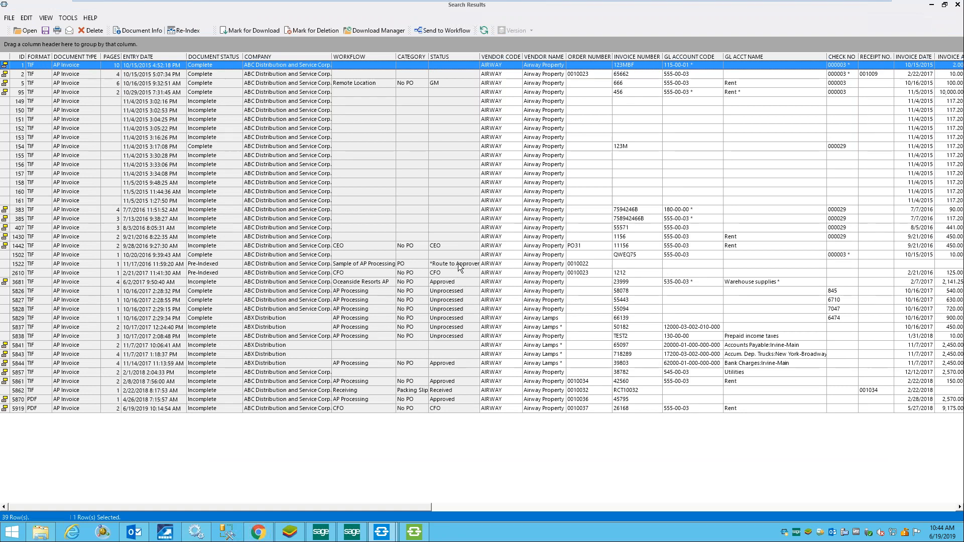
shift+click(294, 110)
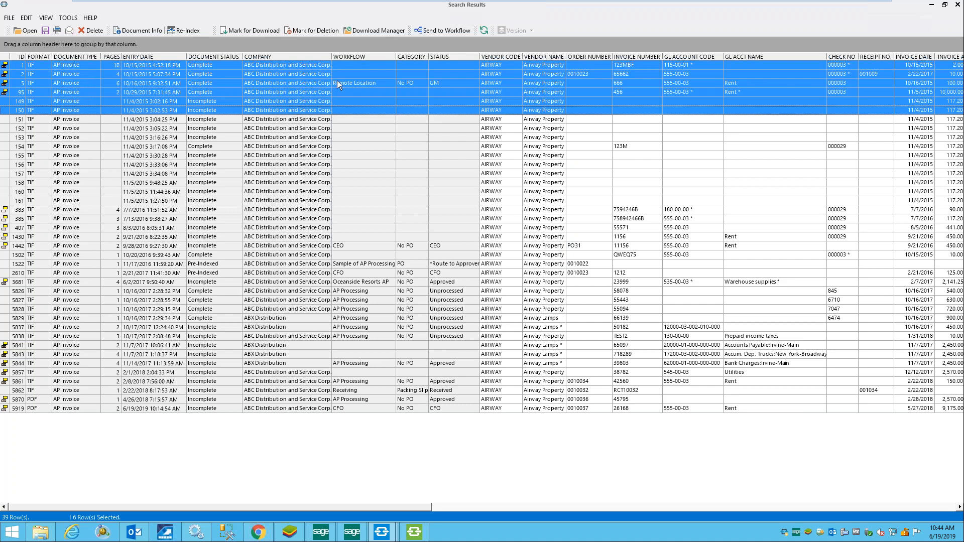
- Examine the Download Manager and its download options, cancel the options without changes, and close the manager
click(378, 31)
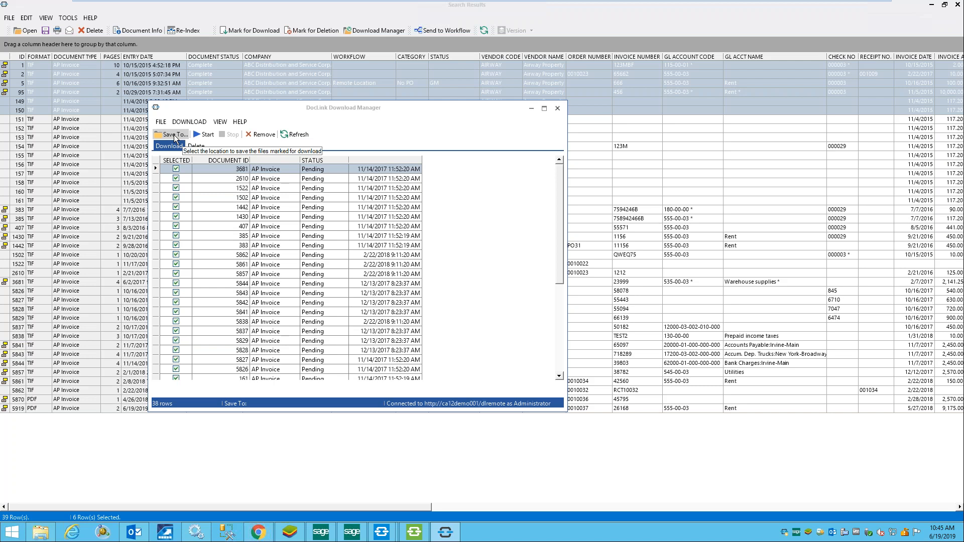
click(220, 122)
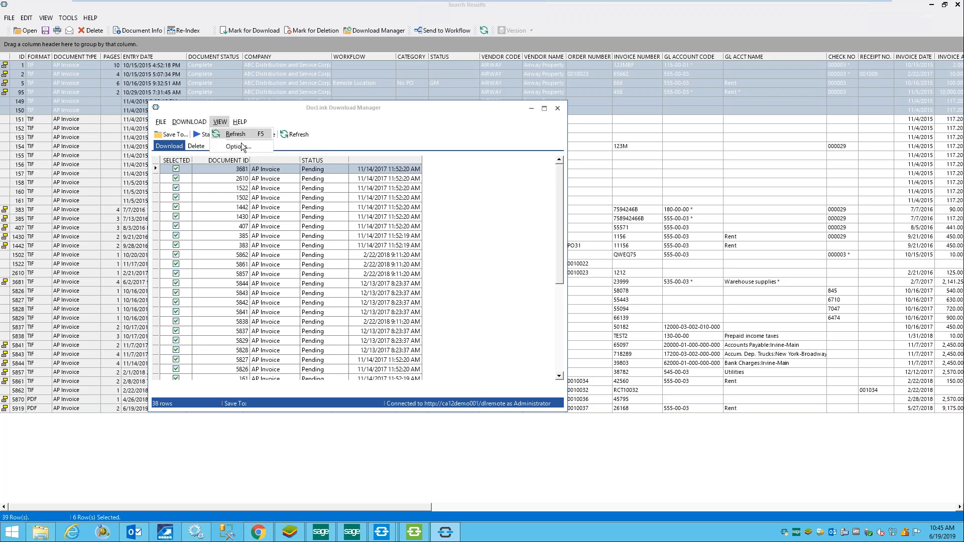
click(236, 146)
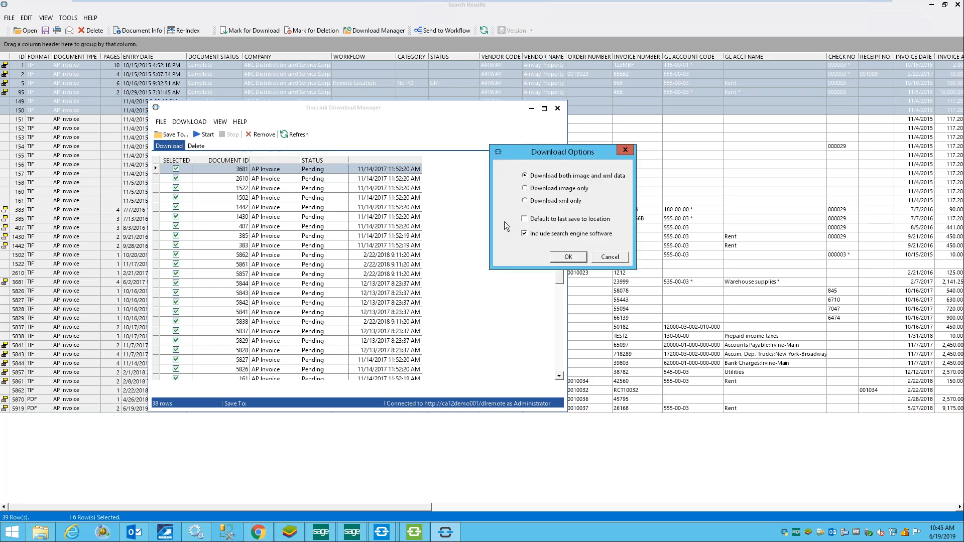
click(611, 257)
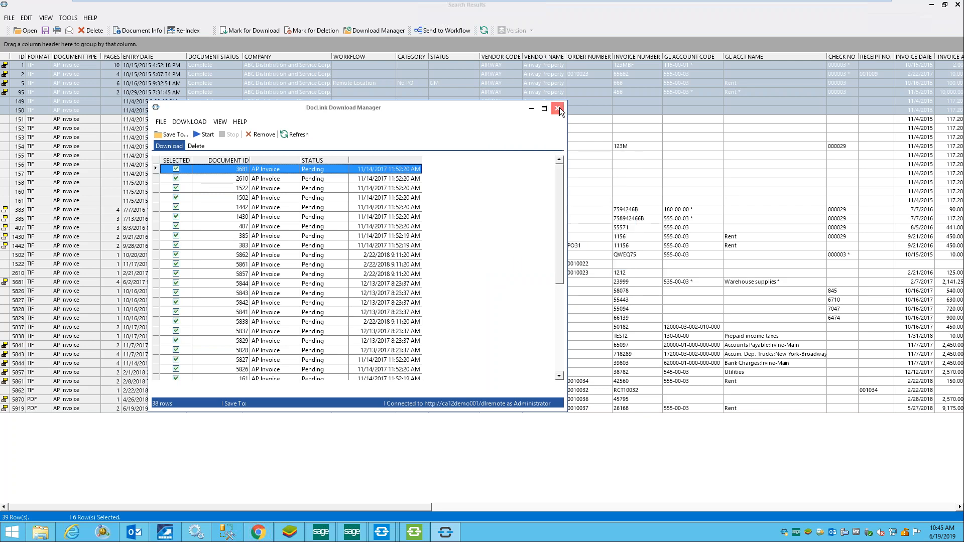
click(557, 109)
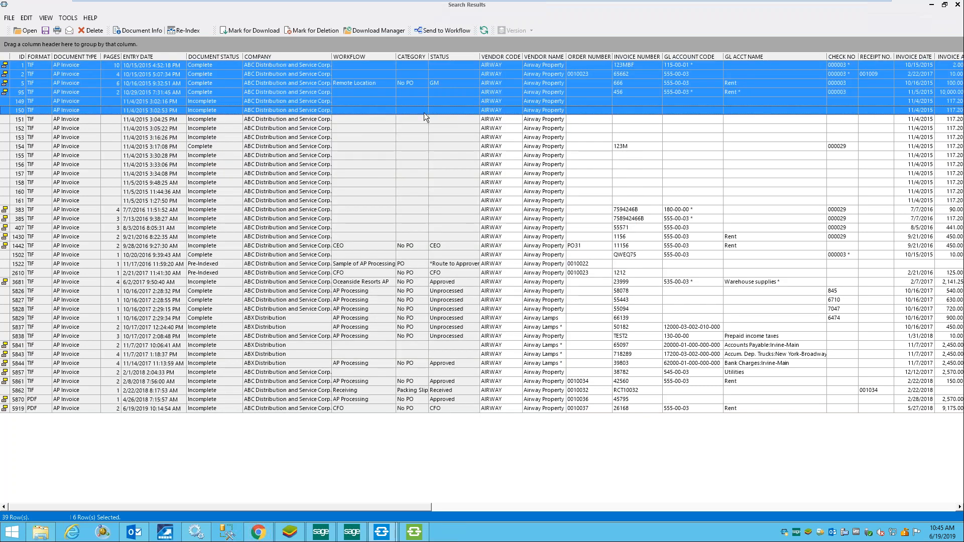
- Examine the related-document search link on the check number of invoice 123M and close the search results
click(520, 108)
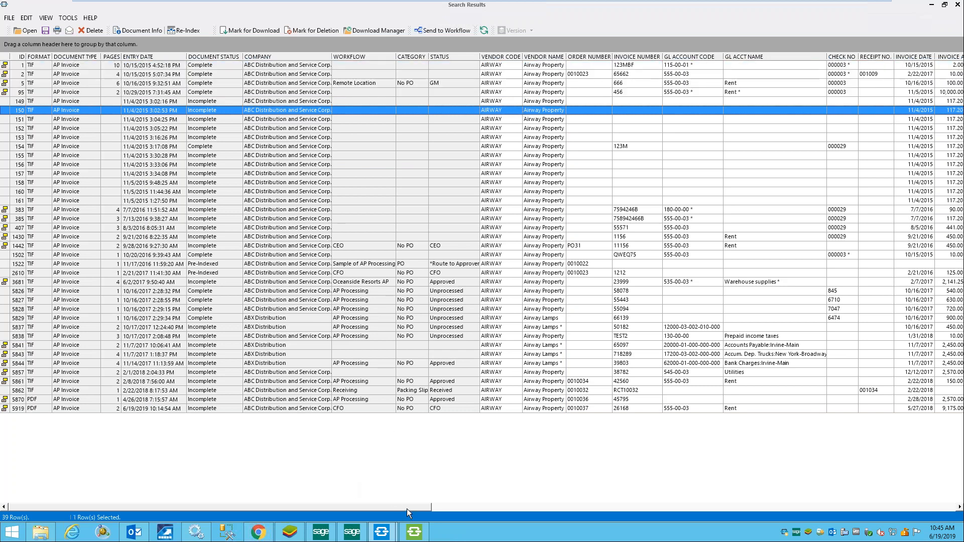
drag(417, 508, 590, 504)
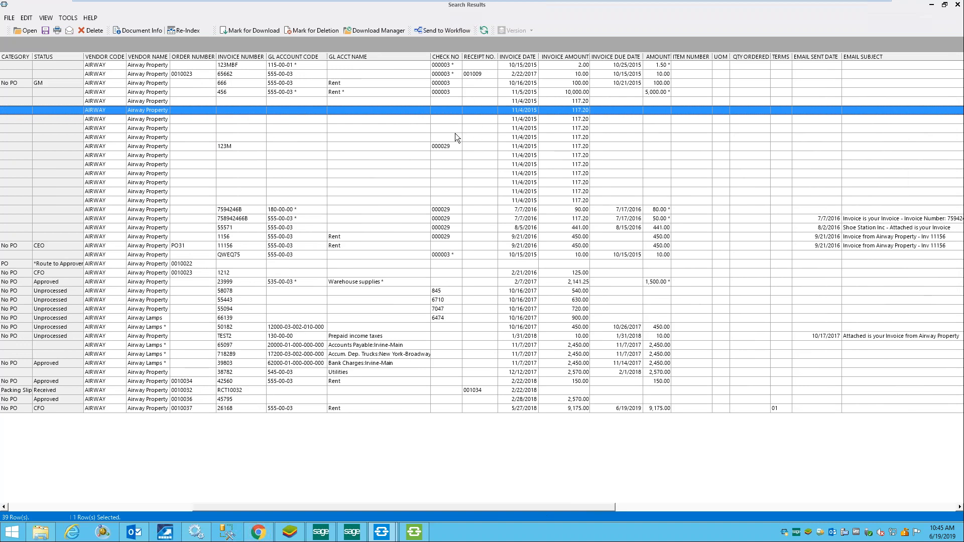
mouse_move(453, 148)
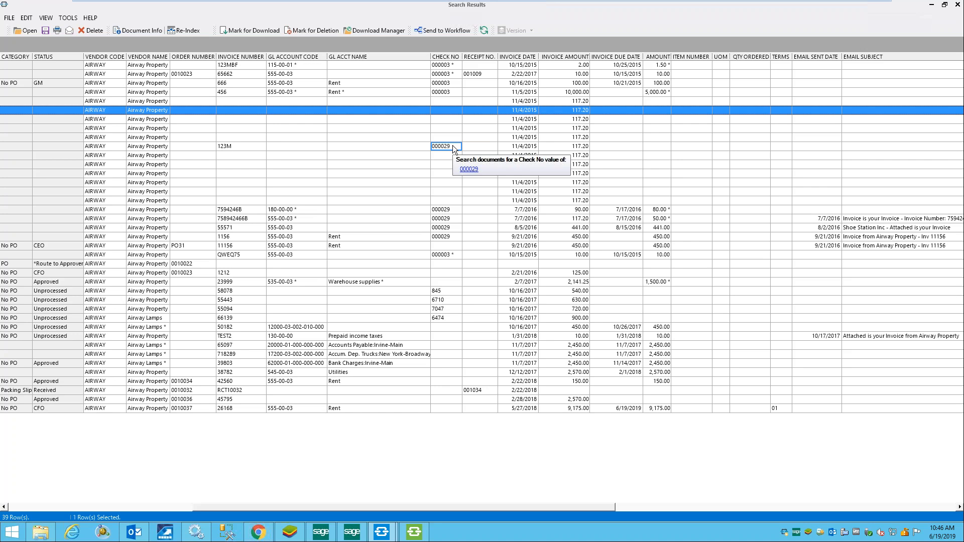
click(958, 6)
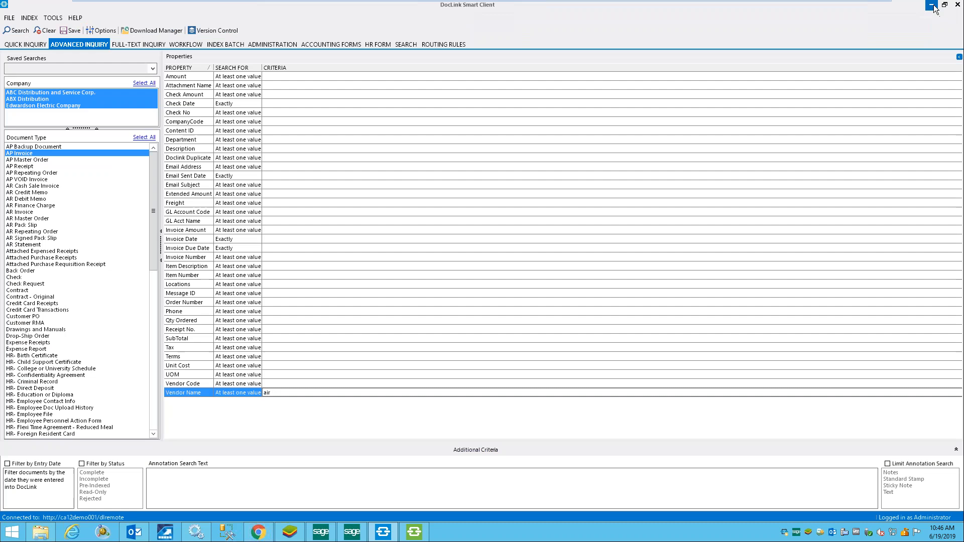
- Minimize the Smart Client, close the document viewer, and minimize the A/P Invoice Data Entry window
click(933, 6)
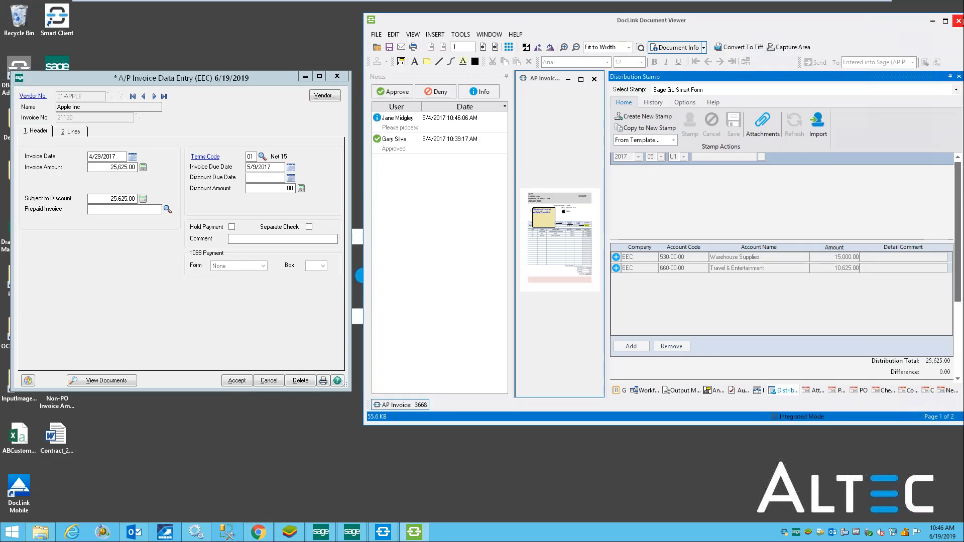
click(959, 22)
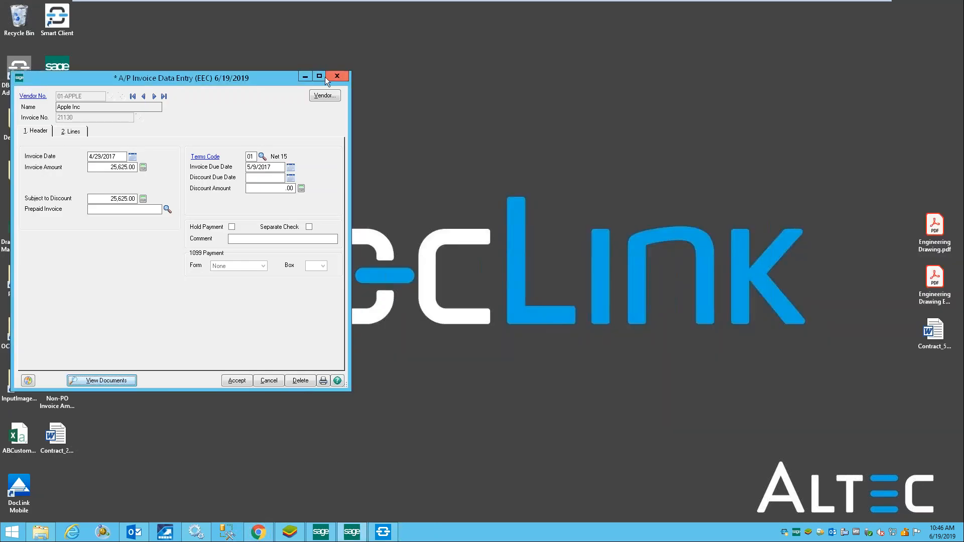
click(307, 78)
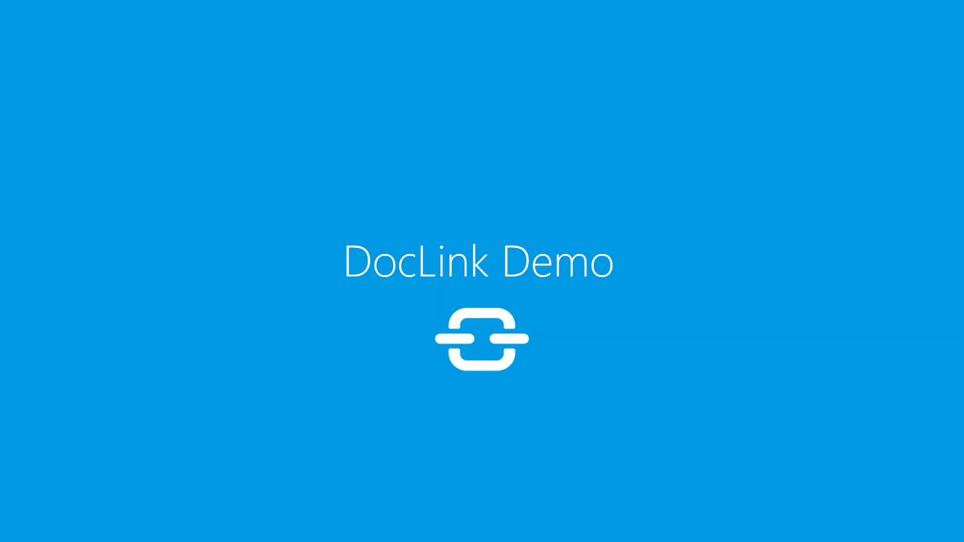
click(749, 357)
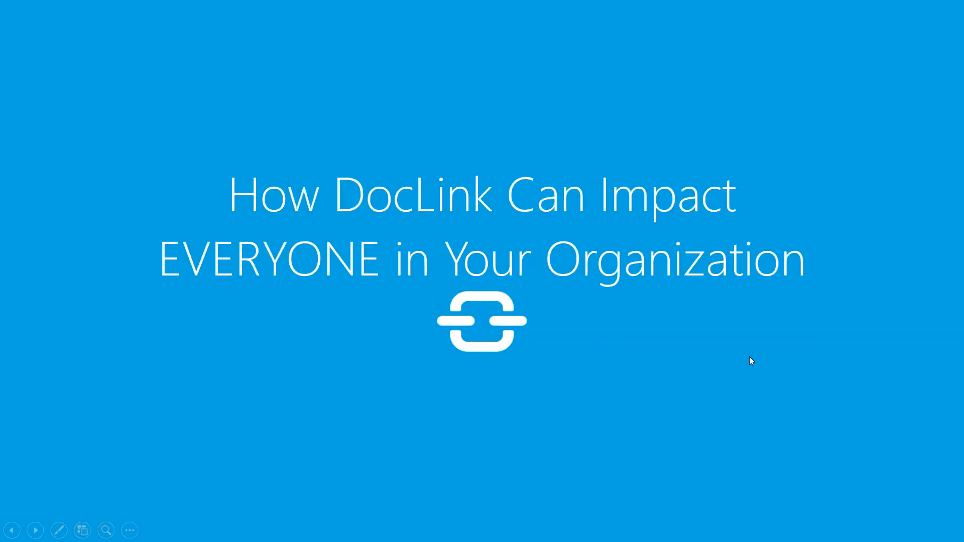